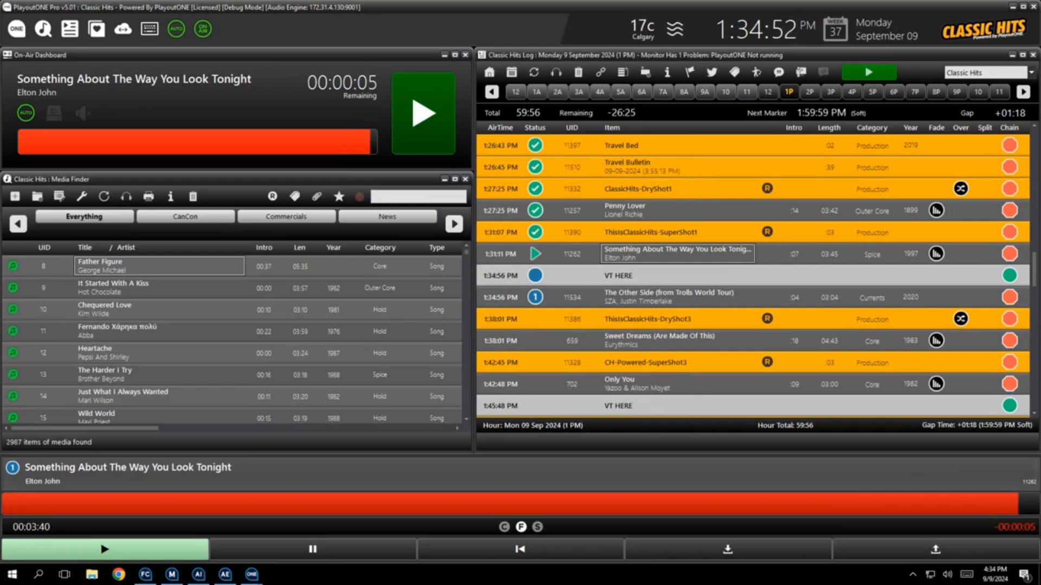
Overwrite the Default layout with the current window arrangement using the Layout Manager
click(16, 29)
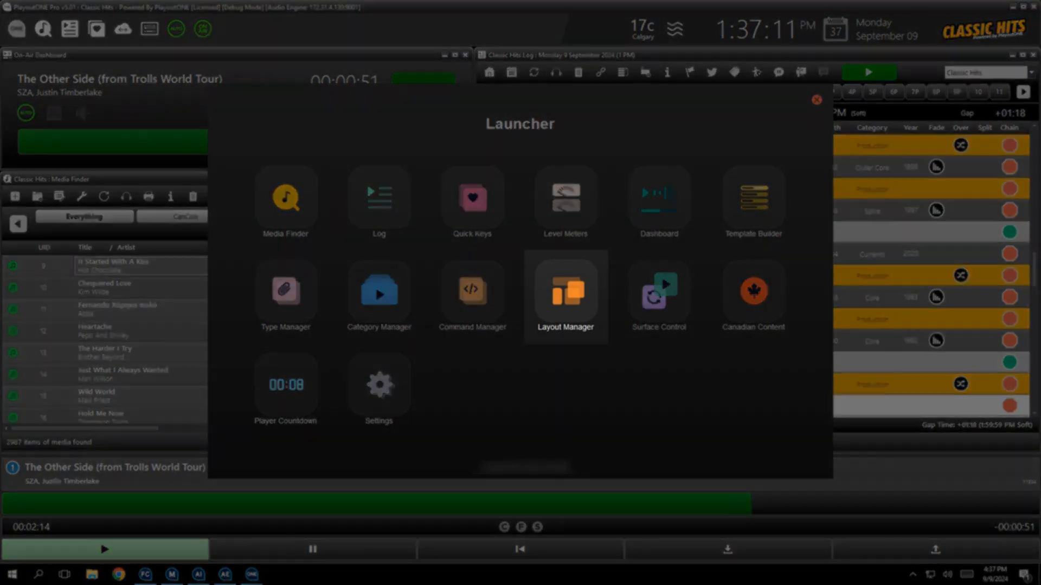
click(566, 291)
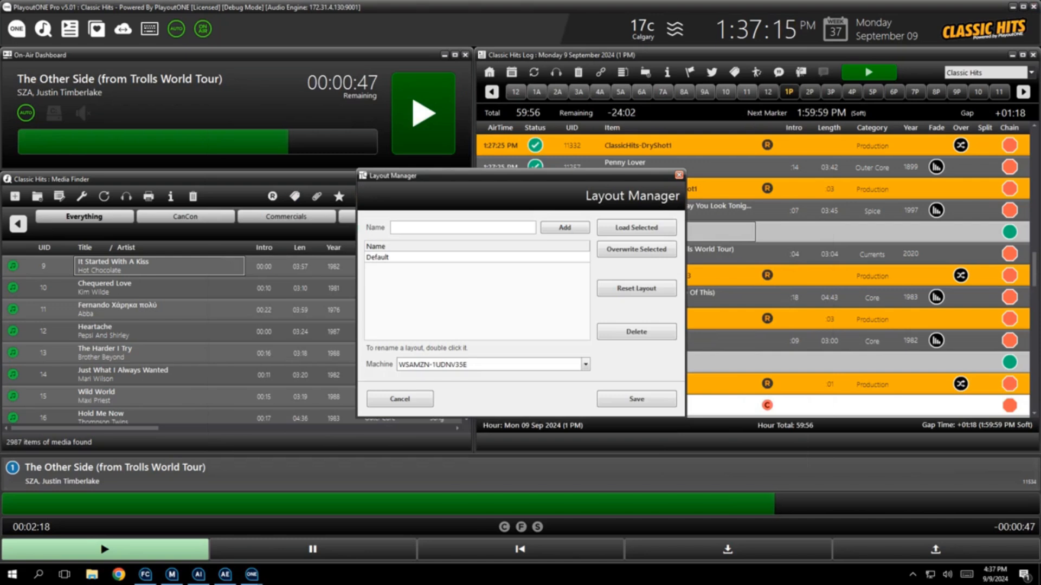
click(377, 258)
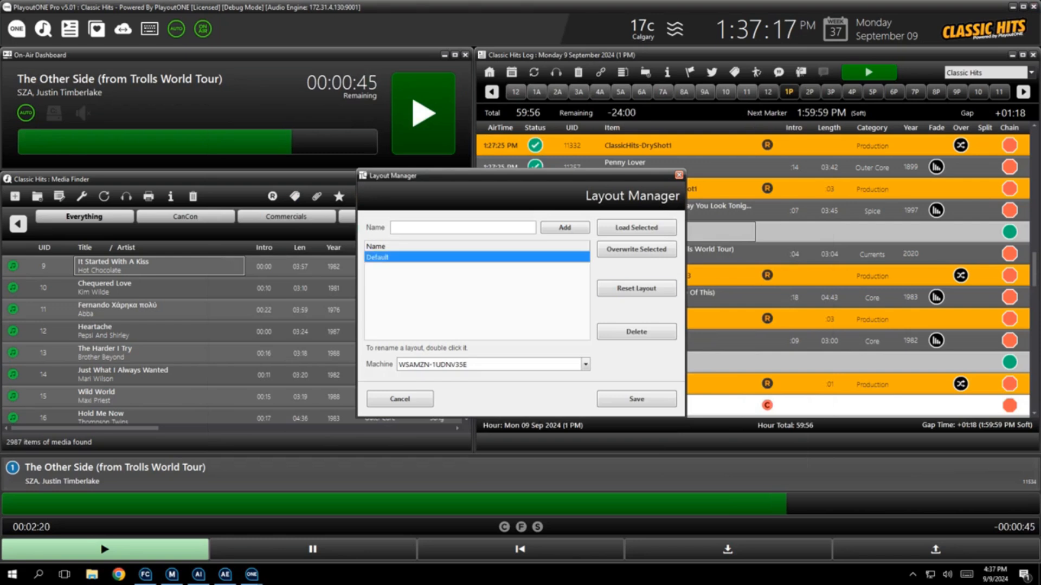
click(636, 249)
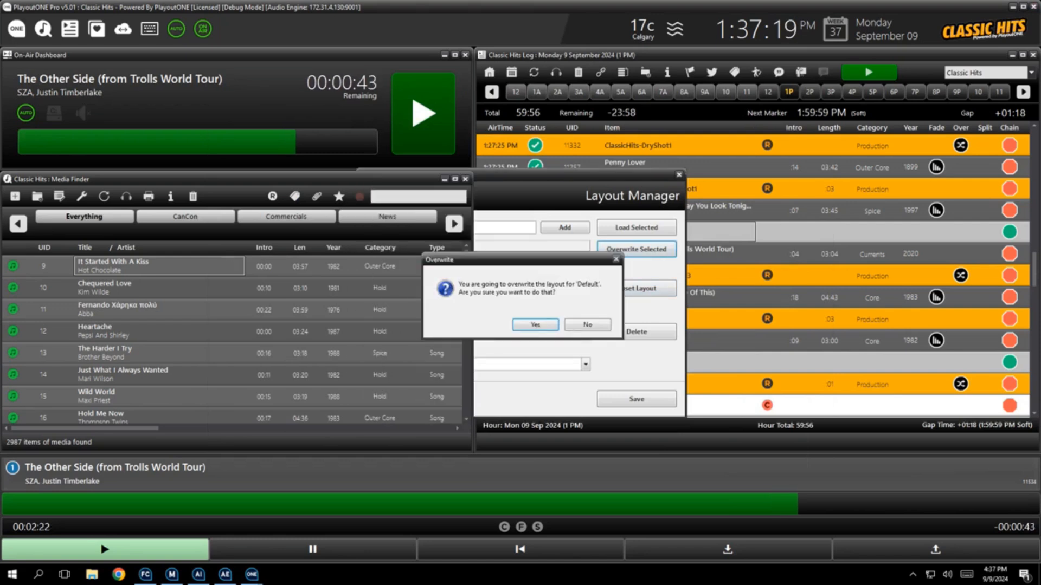
click(535, 325)
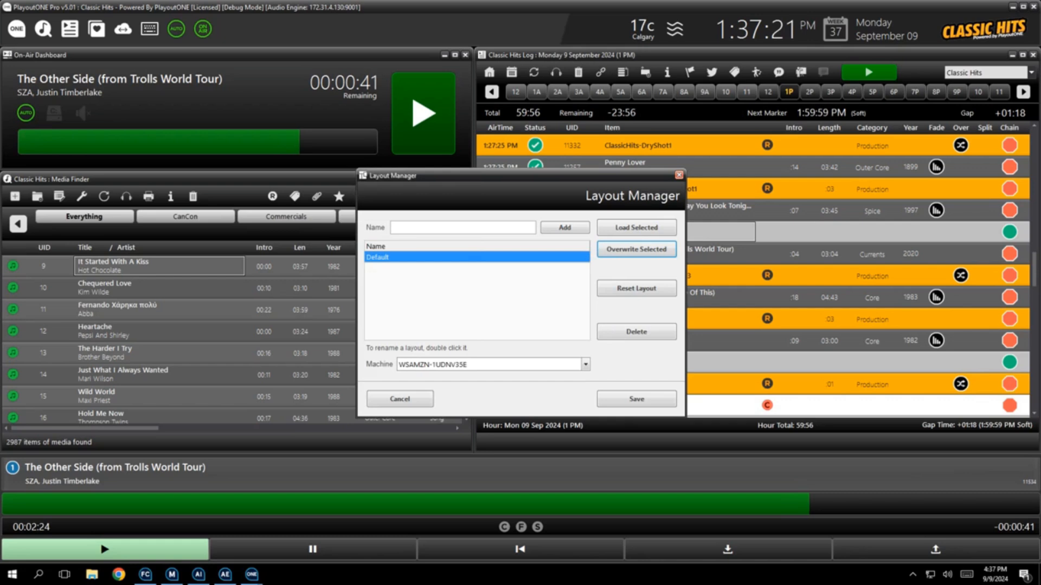
click(637, 399)
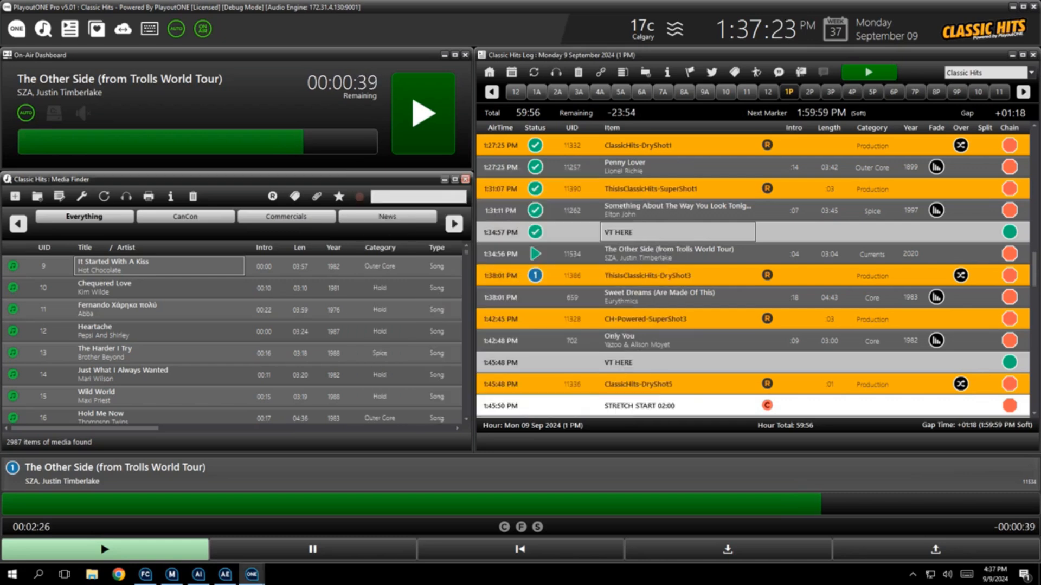
Close the On-Air Dashboard and move the Media Finder window up to fill its place
click(466, 55)
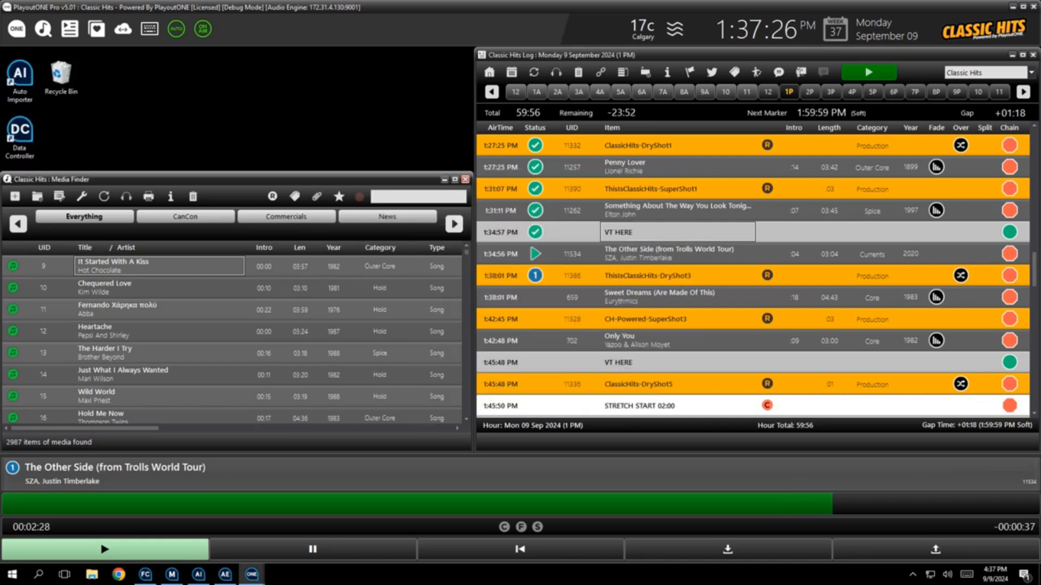
drag(304, 173, 303, 49)
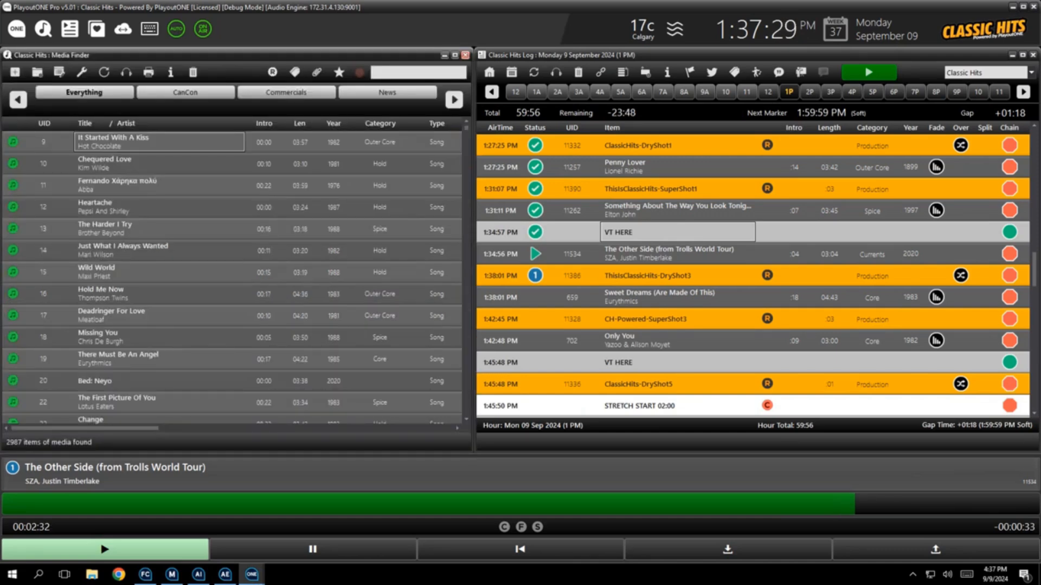
Save the current arrangement as a new layout named "Without Dashboard" in the Layout Manager
click(16, 29)
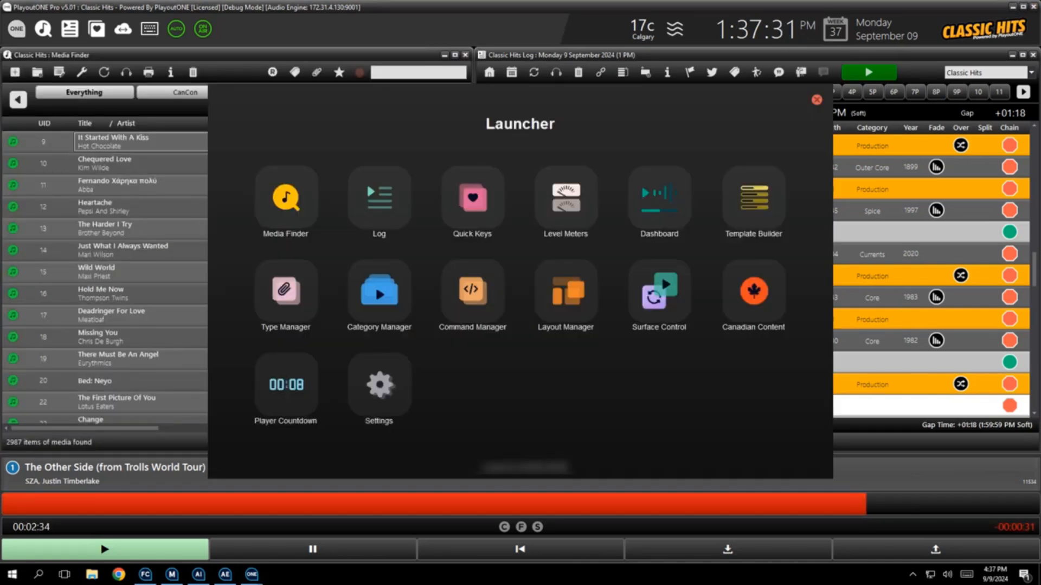
click(566, 292)
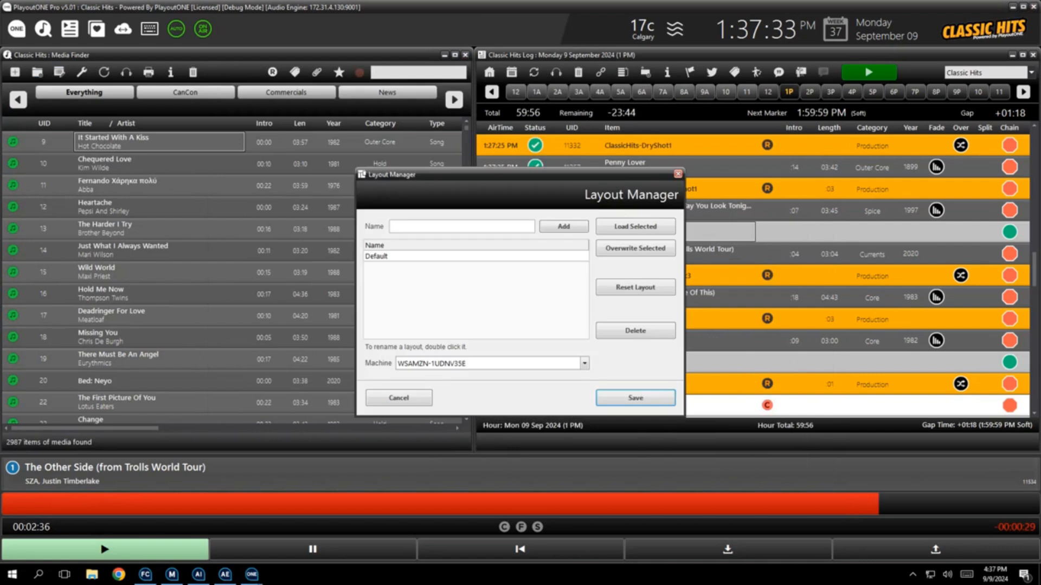
click(462, 226)
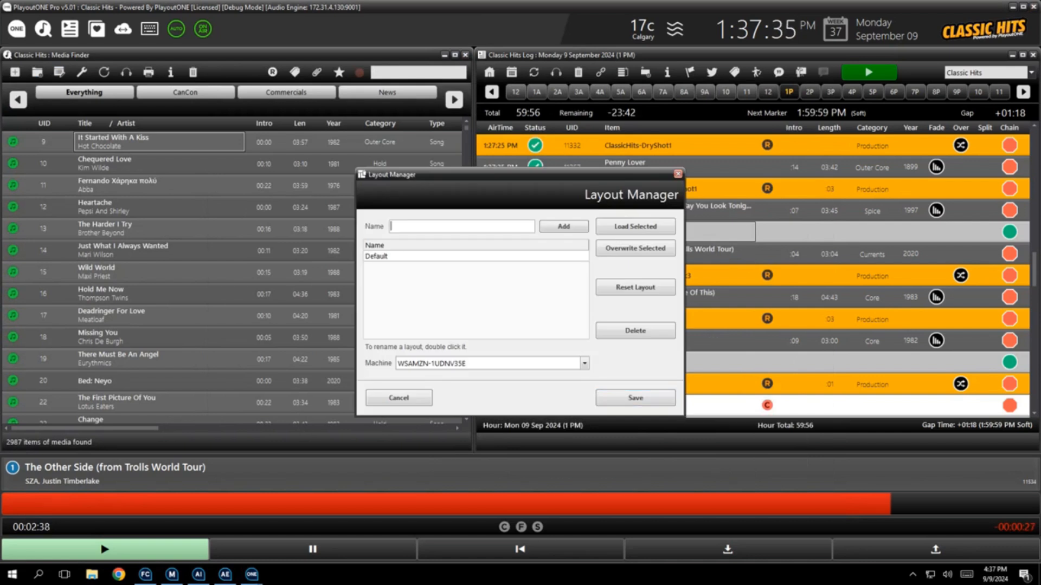
text(Without Dashboard)
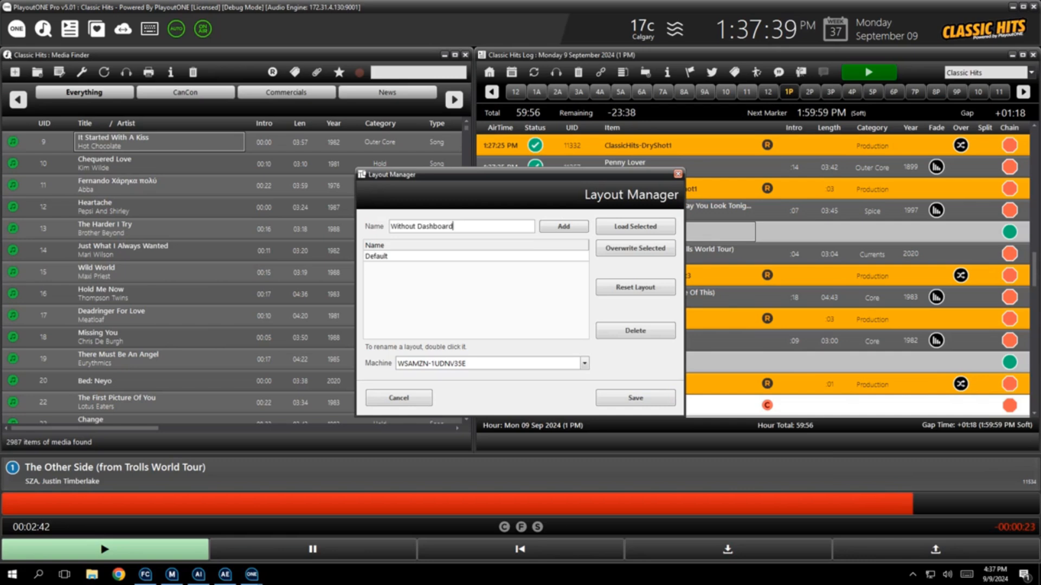
click(564, 227)
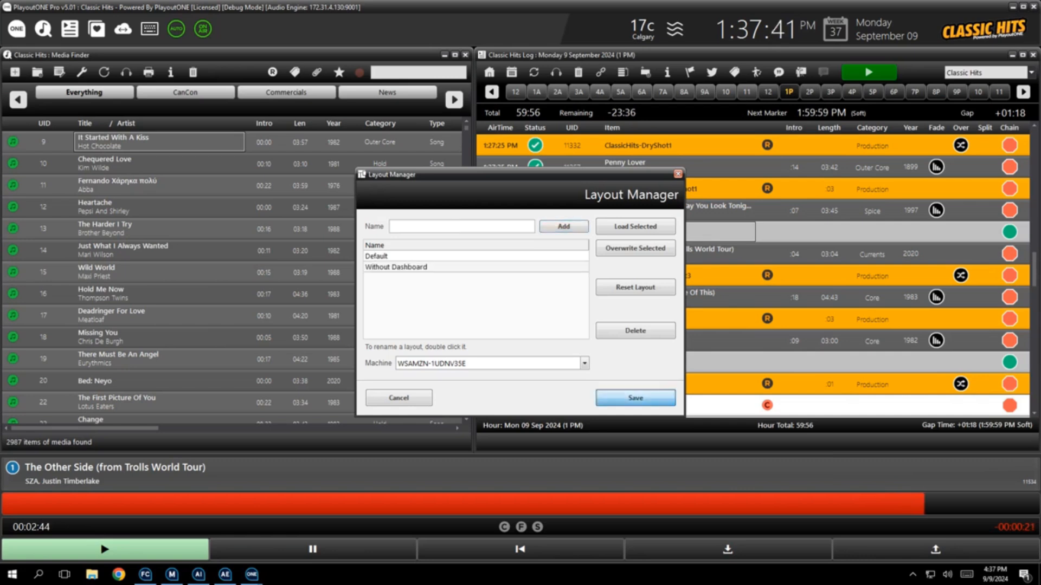
click(635, 398)
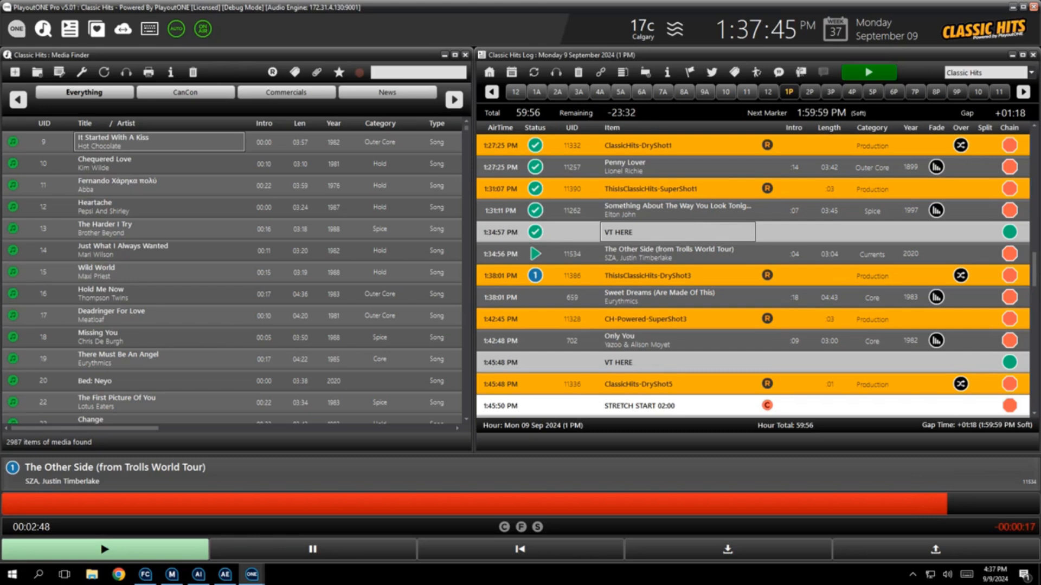
Load the Default layout from the Layout Manager
click(17, 28)
click(566, 293)
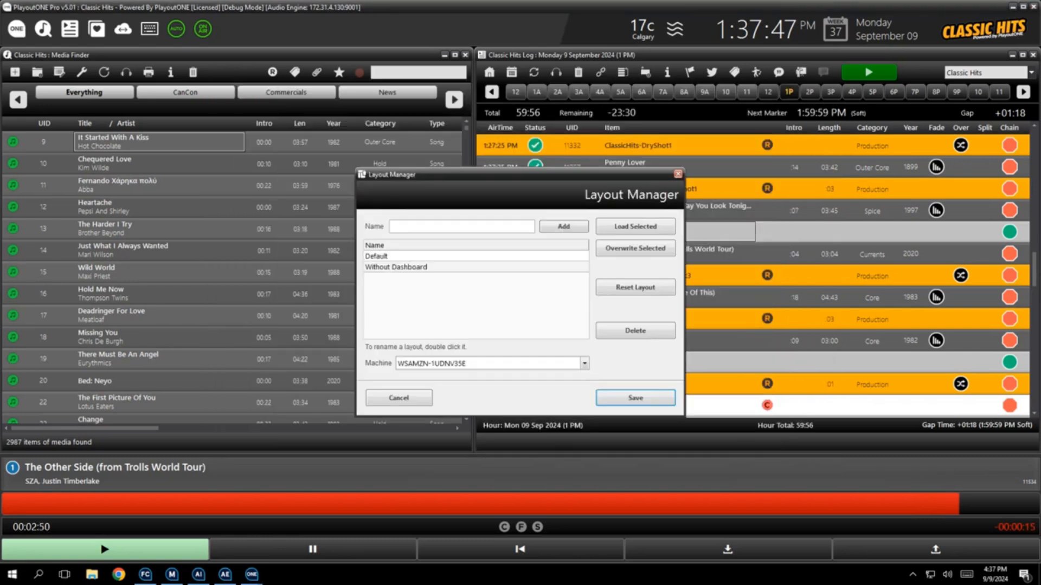
click(636, 226)
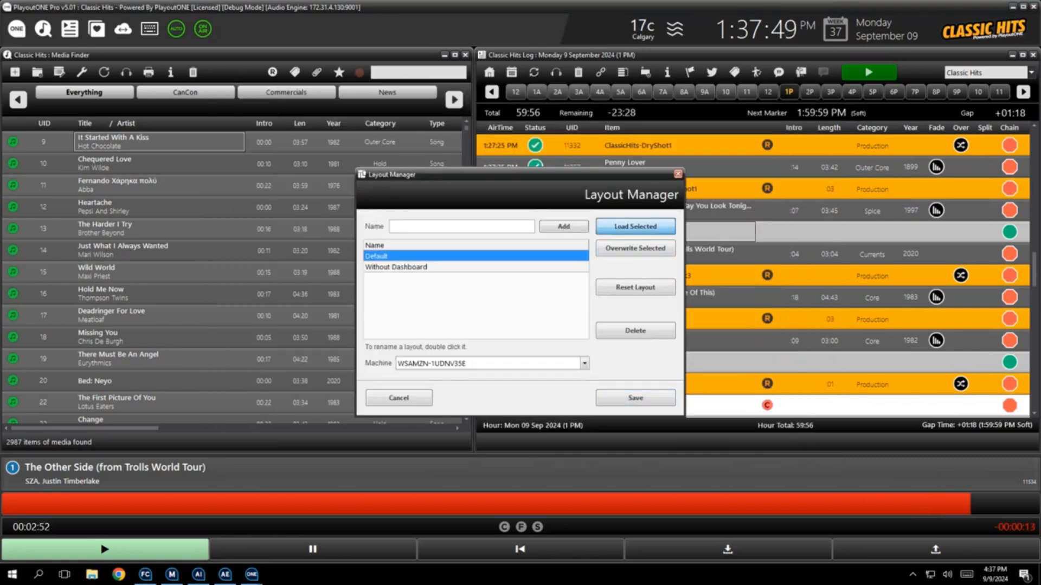
click(527, 325)
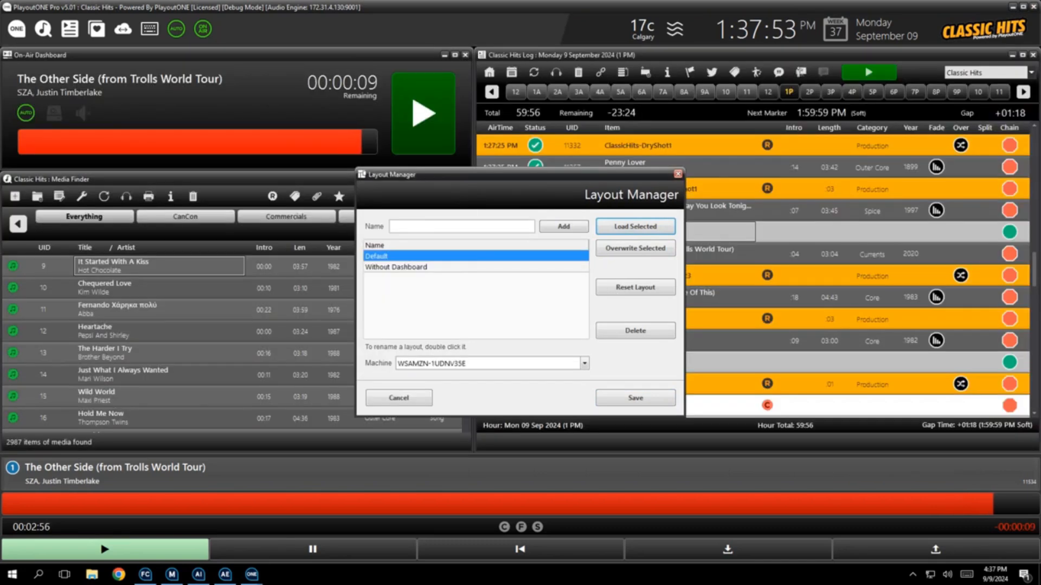
Load the "Without Dashboard" layout from the Layout Manager
click(396, 267)
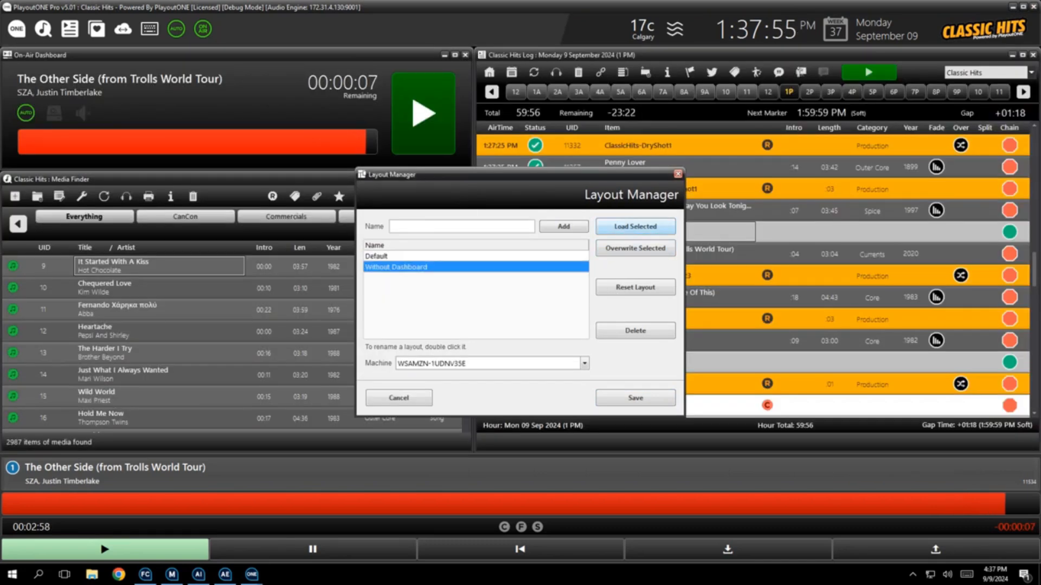
click(635, 226)
click(546, 324)
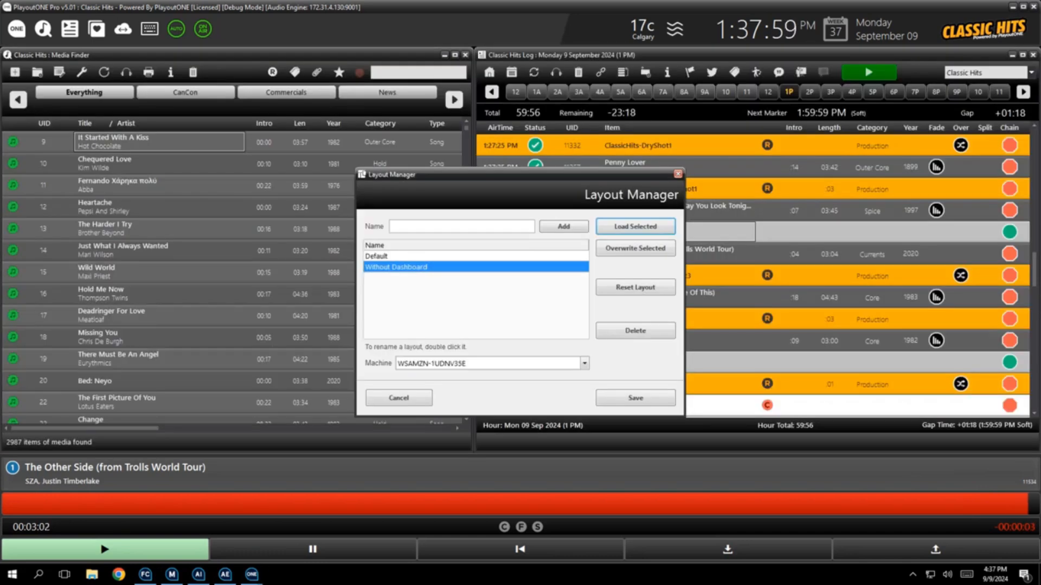
click(585, 363)
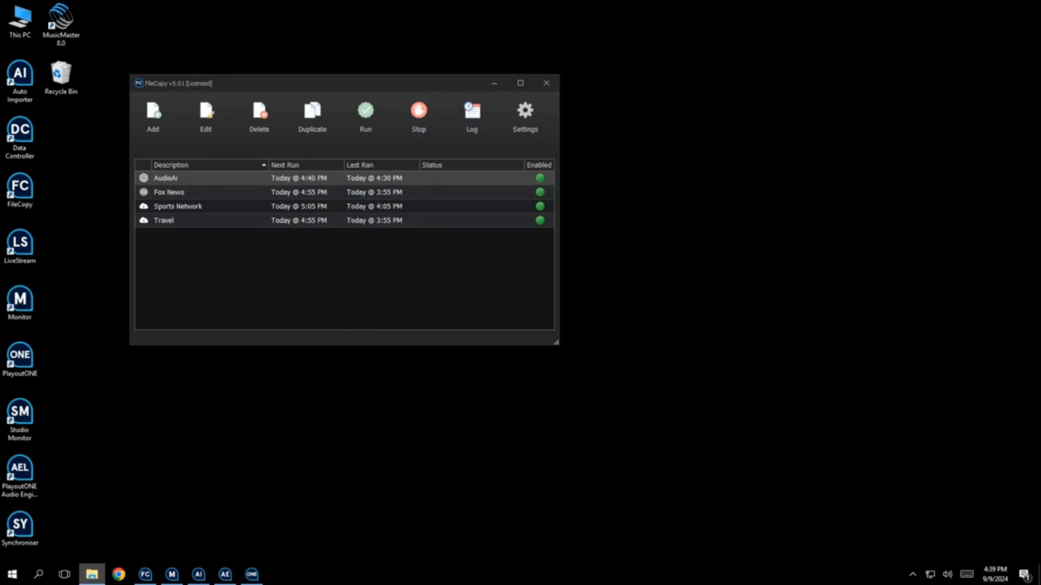
Switch to FileCopy and add a new job with the description "80s Hour1 Mixdown"
click(153, 118)
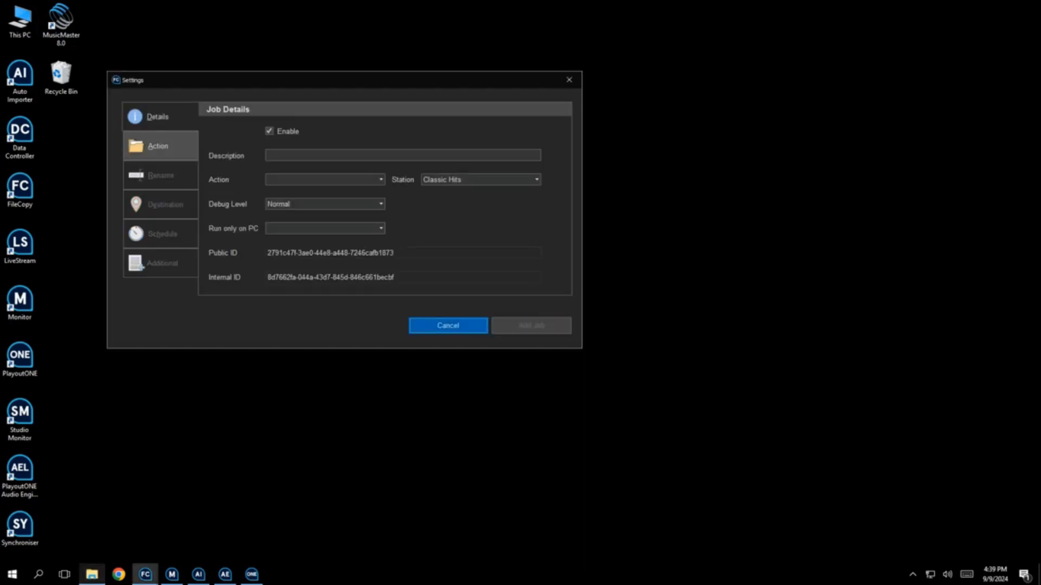
click(403, 156)
text(80s Hour1 M)
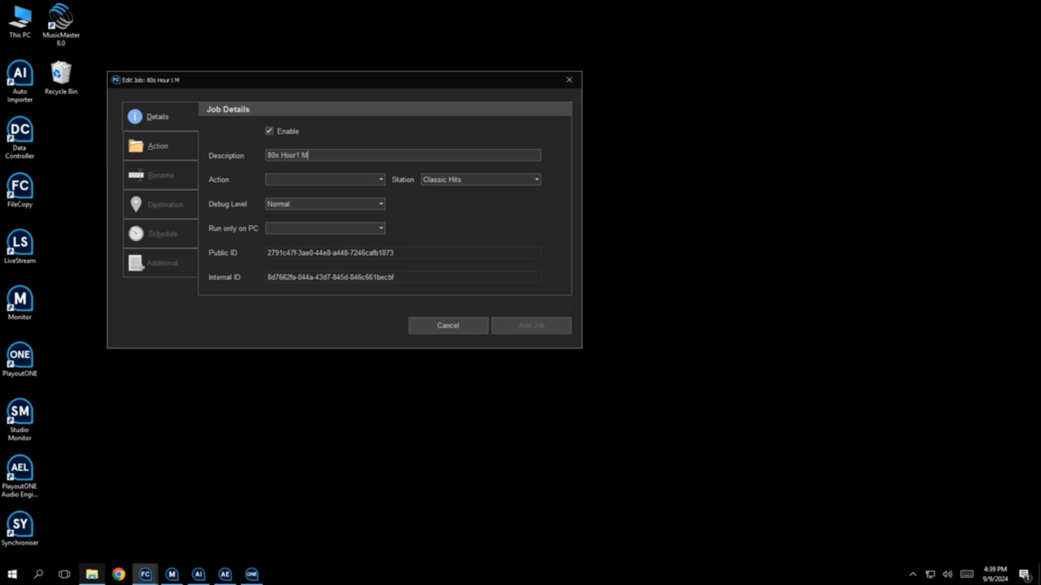
text(ixdown)
click(160, 147)
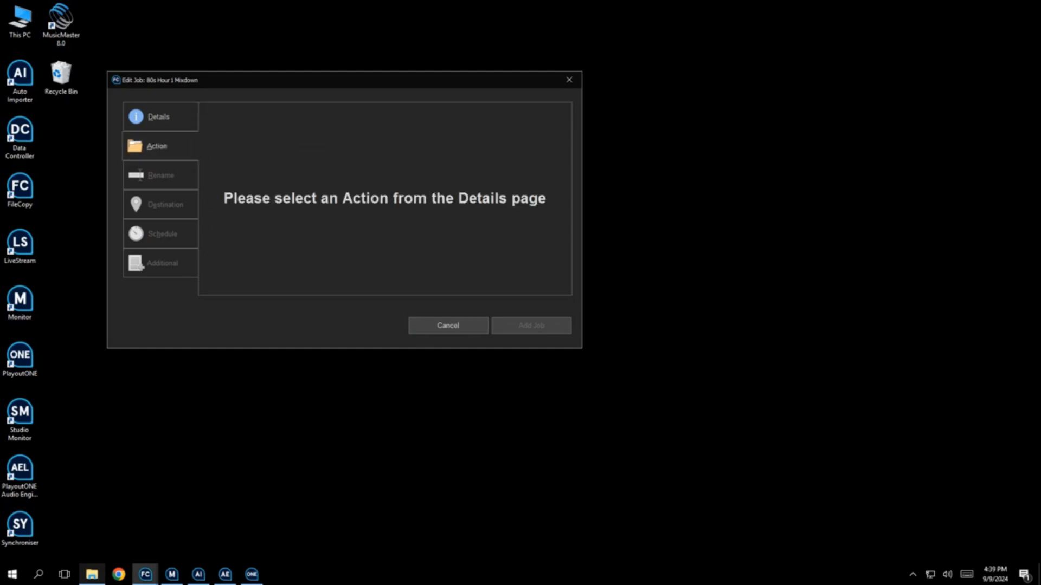
click(158, 116)
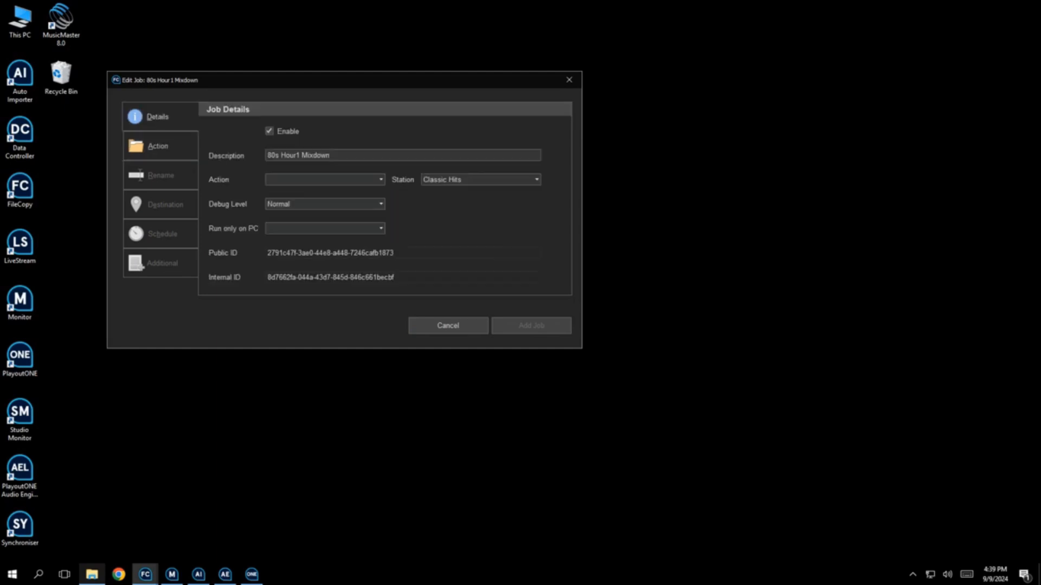
Set the job's action to PlayoutONE Mixdown and open its action settings
click(325, 180)
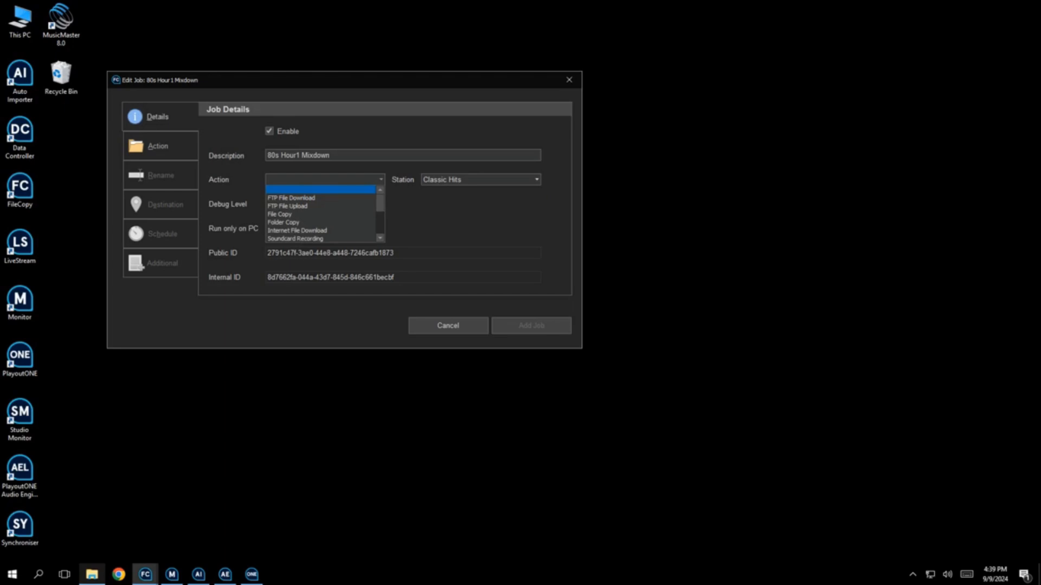
scroll(323, 214, down, 3)
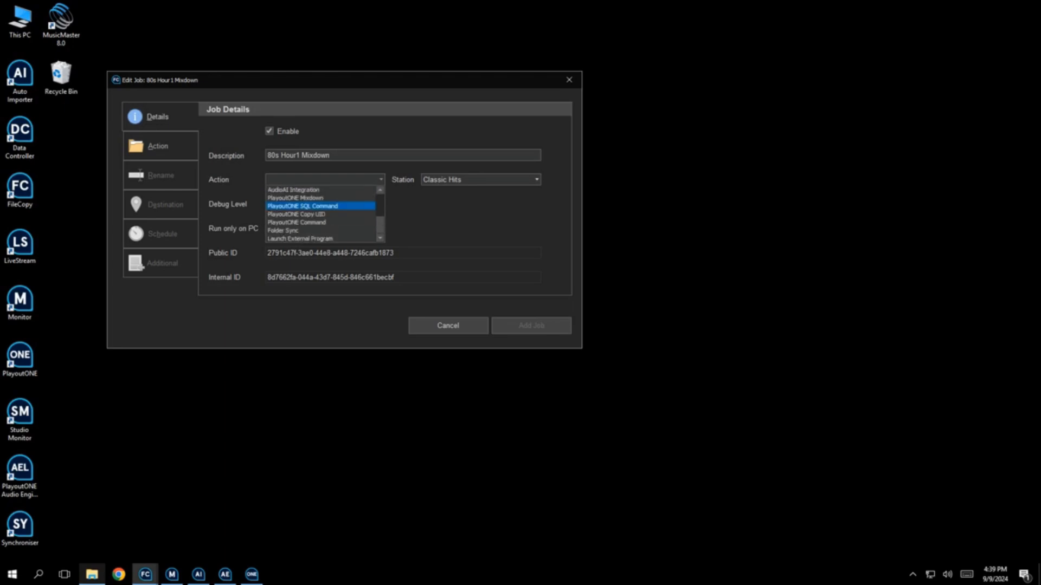
click(296, 198)
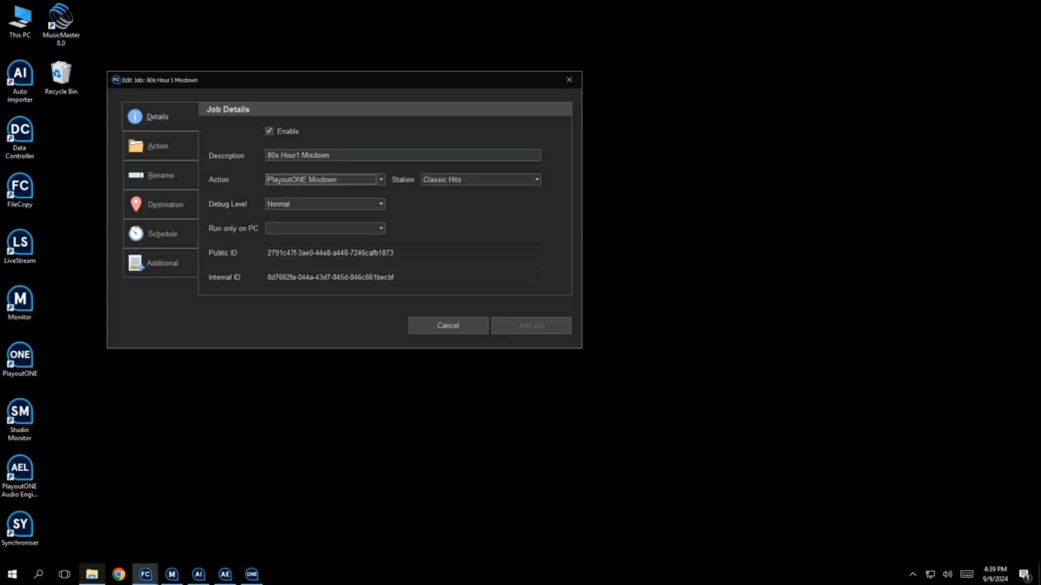
click(160, 146)
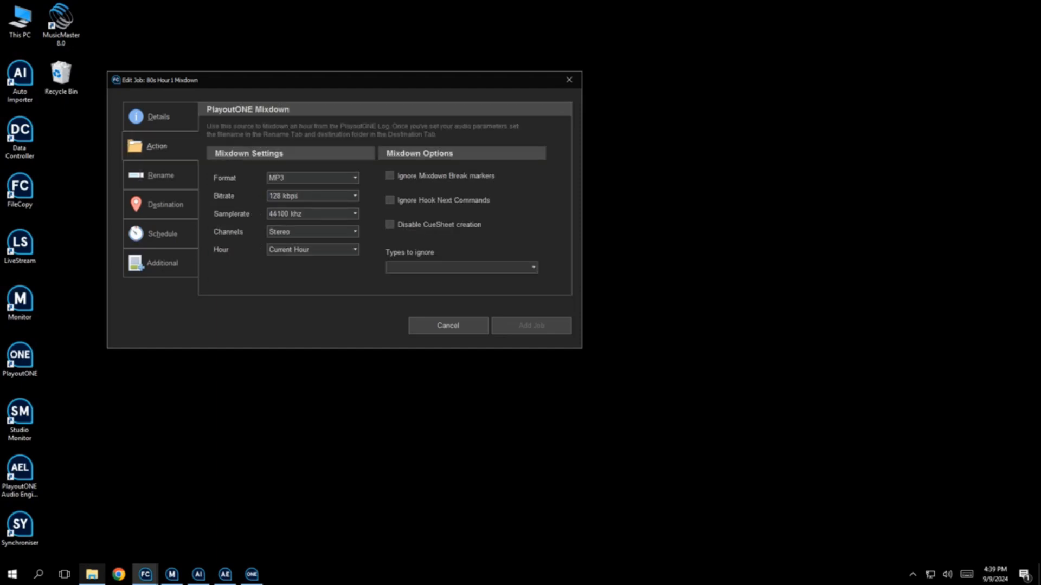
Try the Date Add Hour and Specific Hour options for the mixdown hour
click(354, 250)
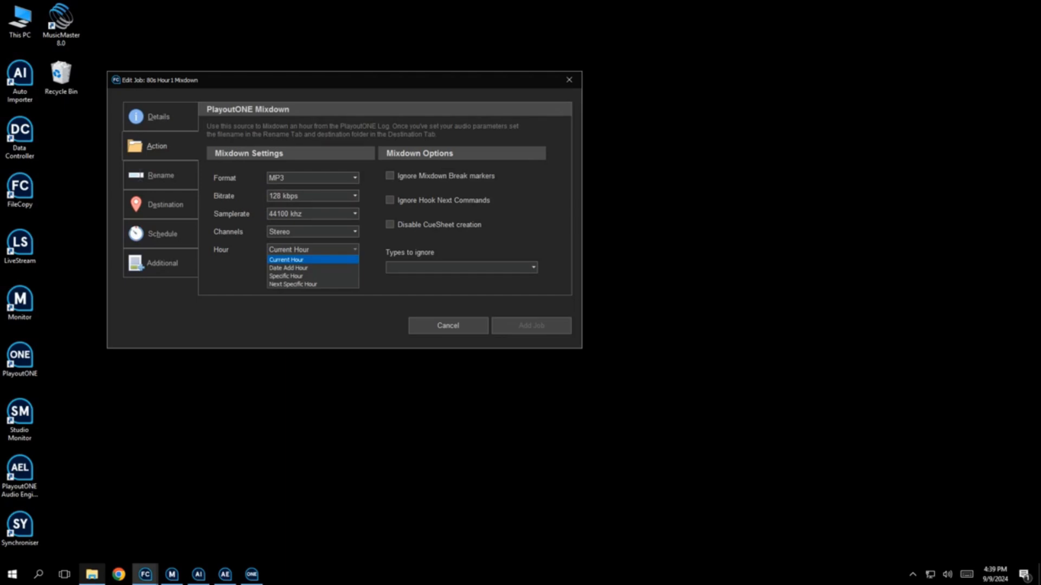
click(313, 267)
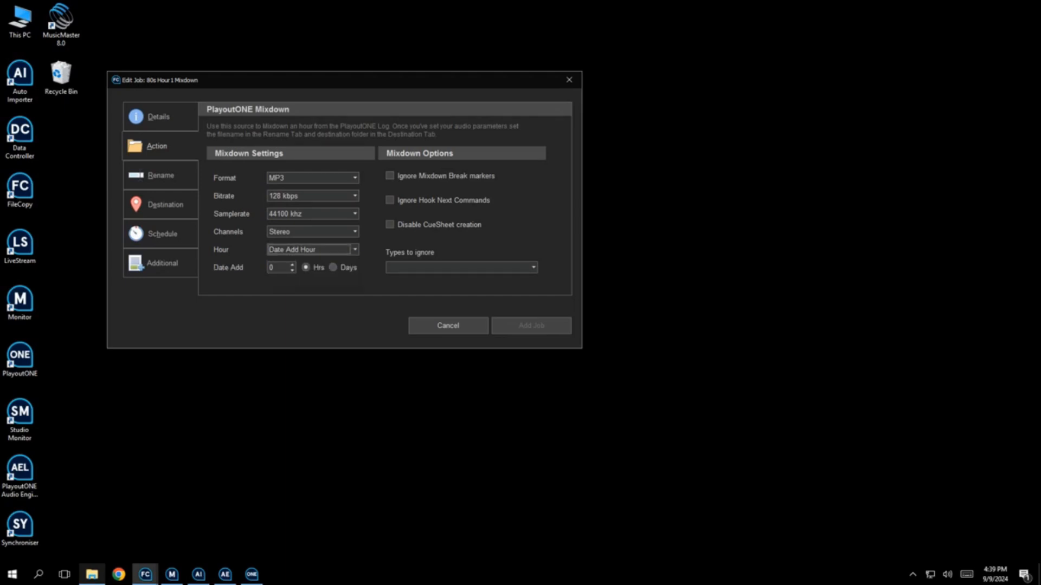
click(355, 249)
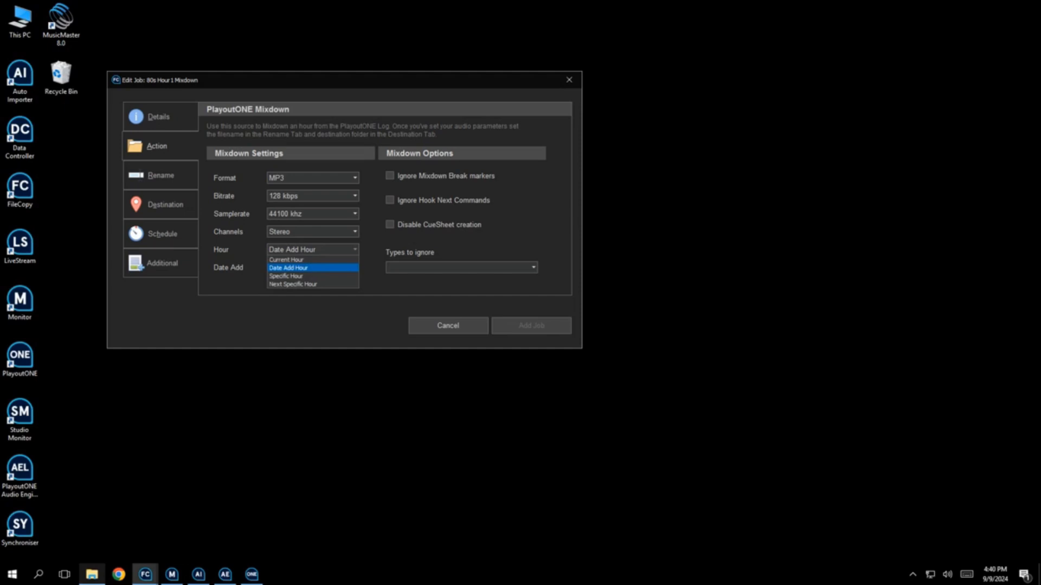
click(292, 275)
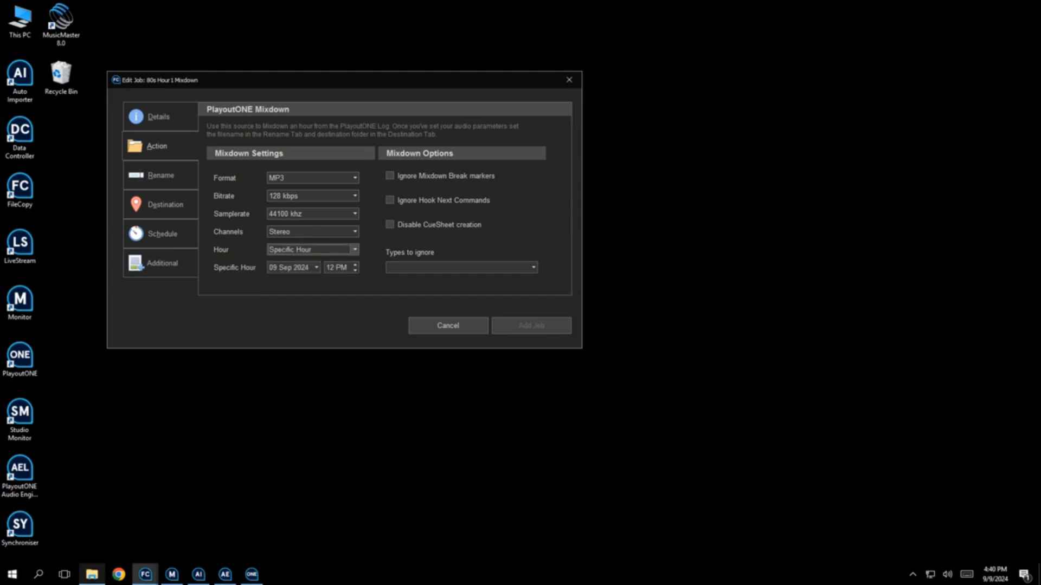
Set the mixdown hour to Next Specific Hour on Thursday at 8 PM
click(355, 250)
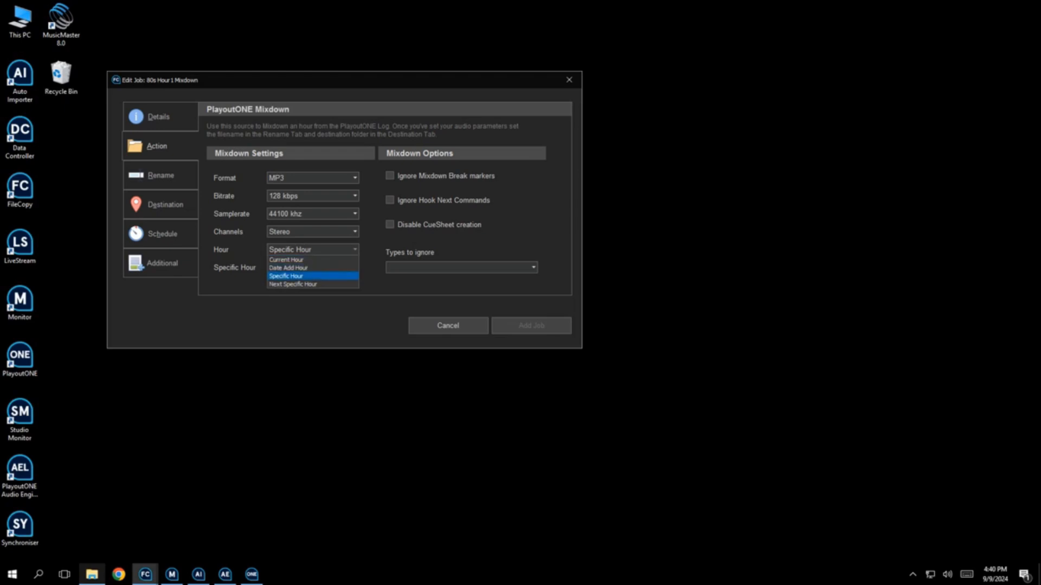
click(293, 284)
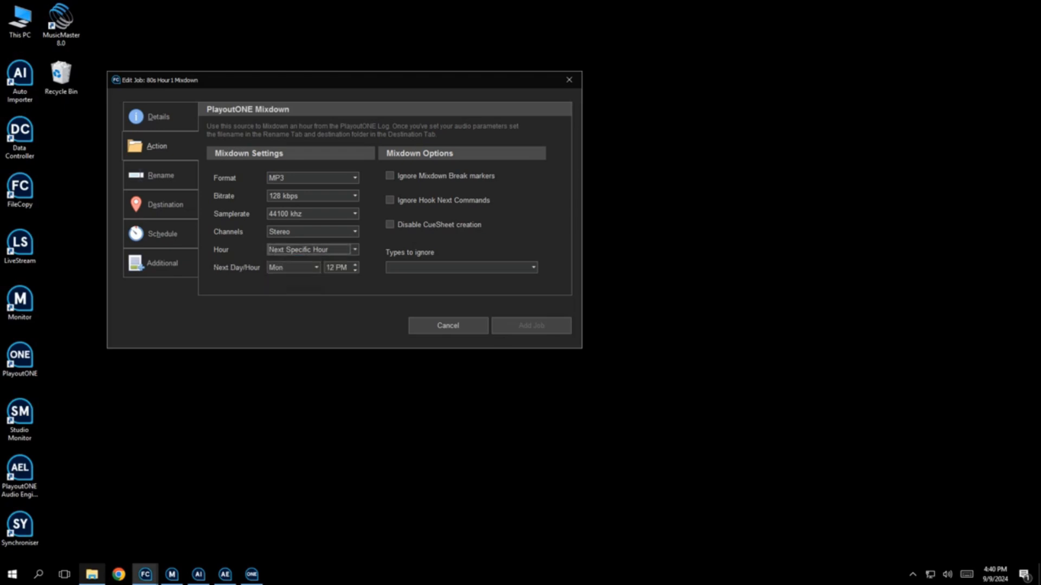
click(316, 267)
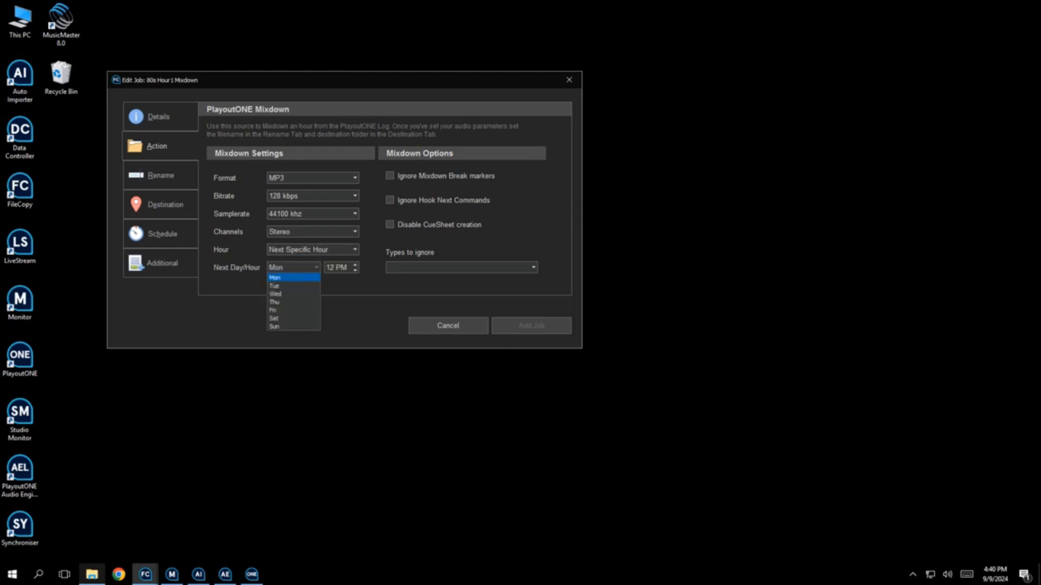
click(293, 302)
click(330, 268)
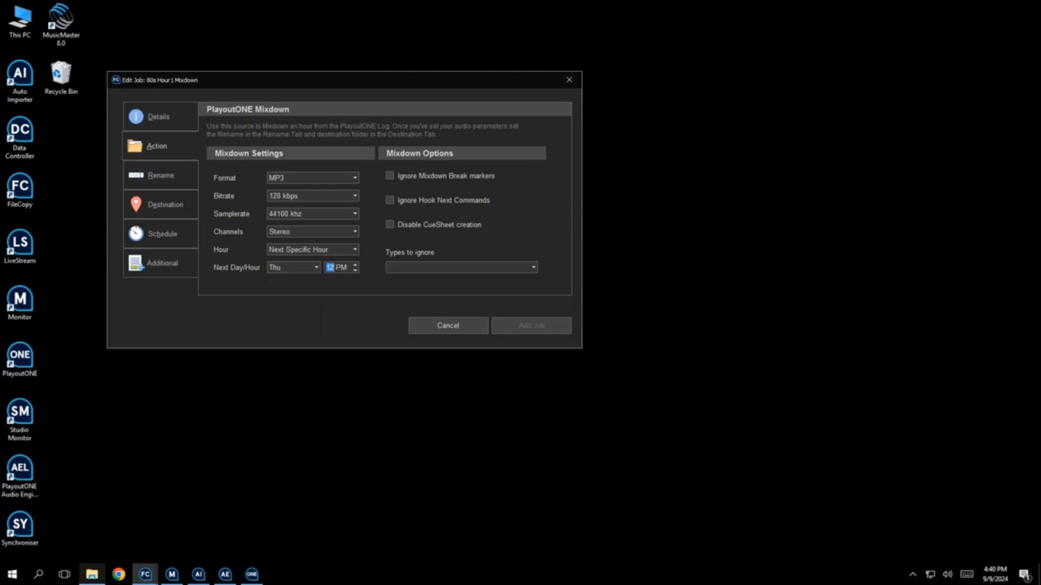
text(1)
Set the types to ignore in the mixdown to Commercials
click(533, 267)
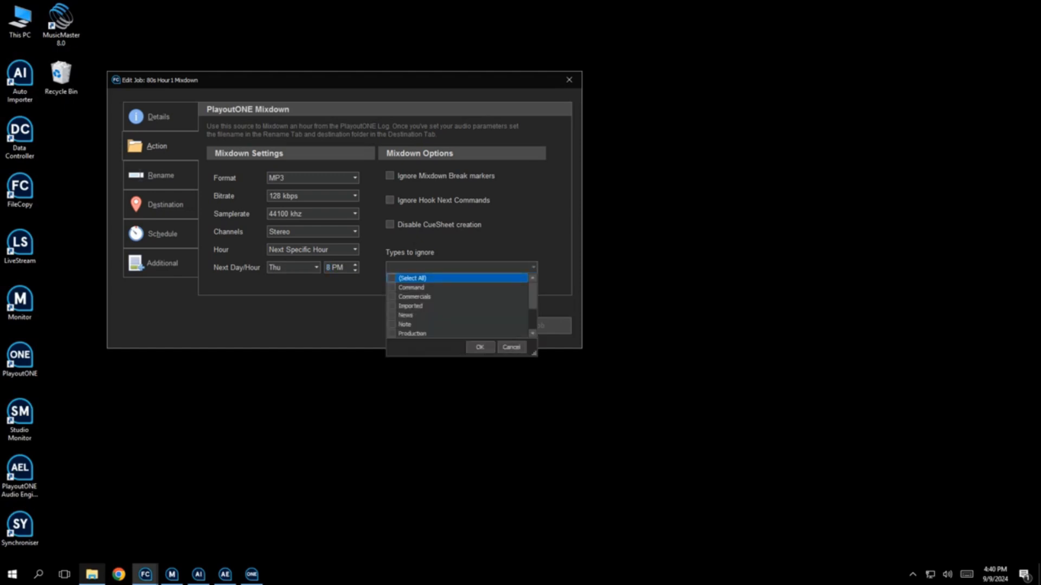
click(392, 297)
click(480, 347)
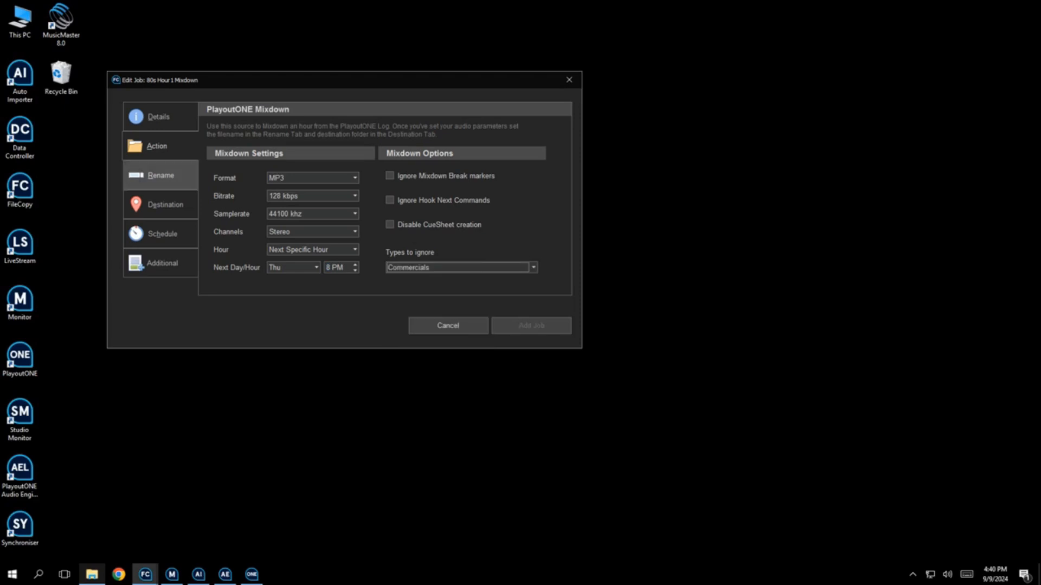
Give the mixdown output a new filename of "80s Hour 1"
click(160, 175)
click(210, 131)
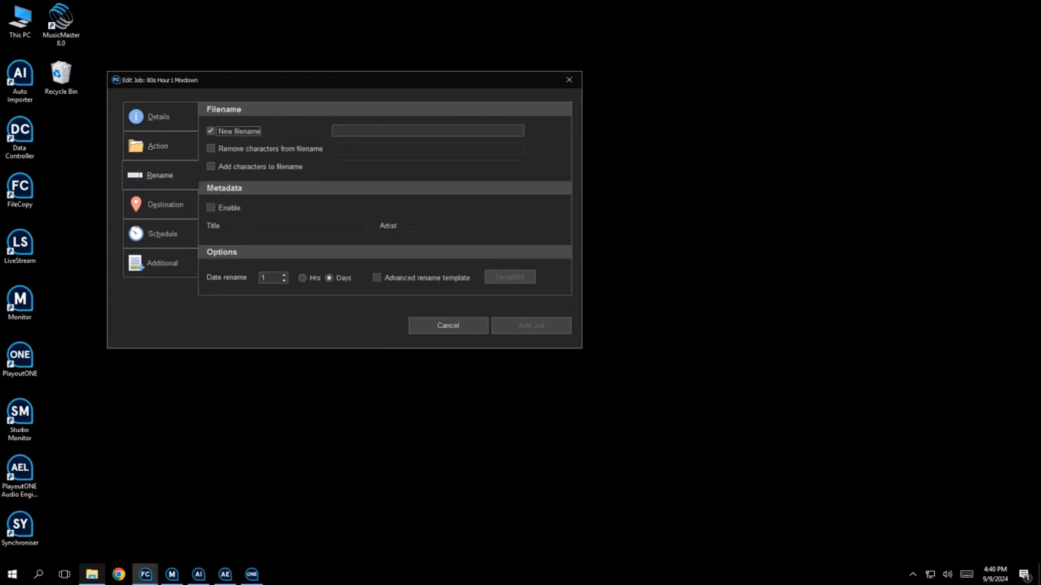
click(379, 131)
text(80s Hour 1)
Set the job's destination folder to the Desktop
click(165, 205)
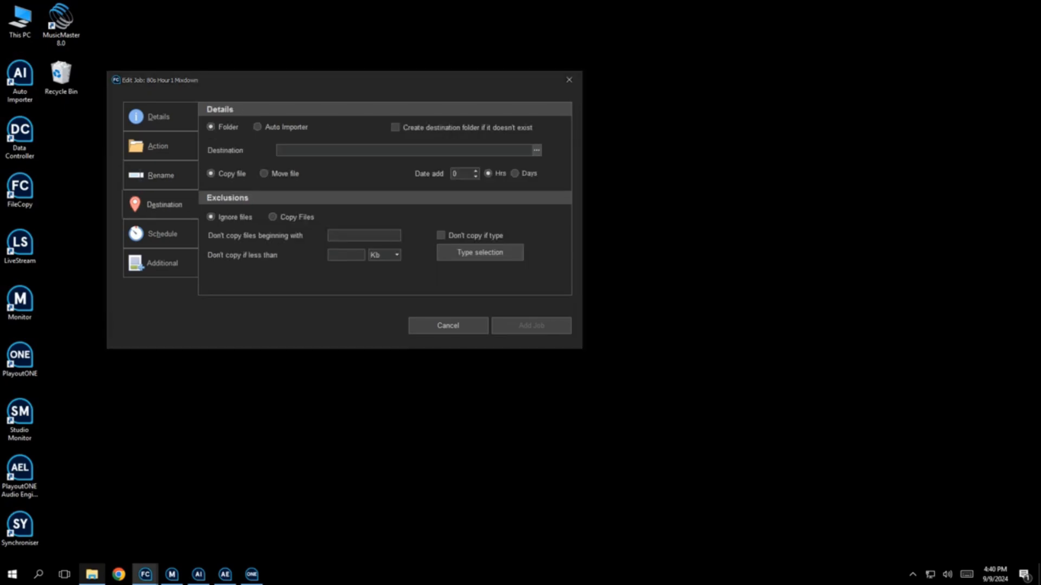
click(537, 150)
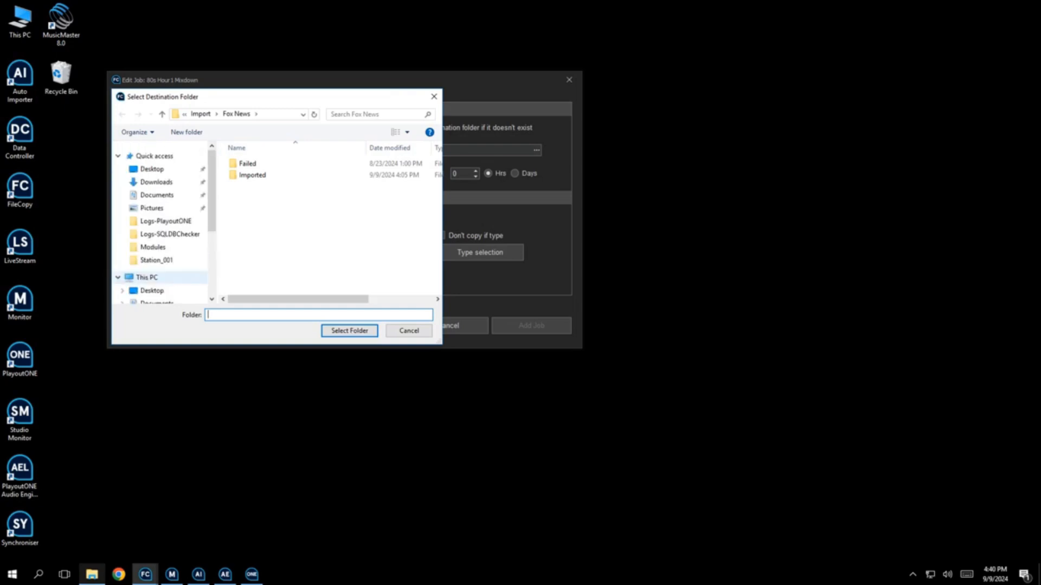
click(152, 168)
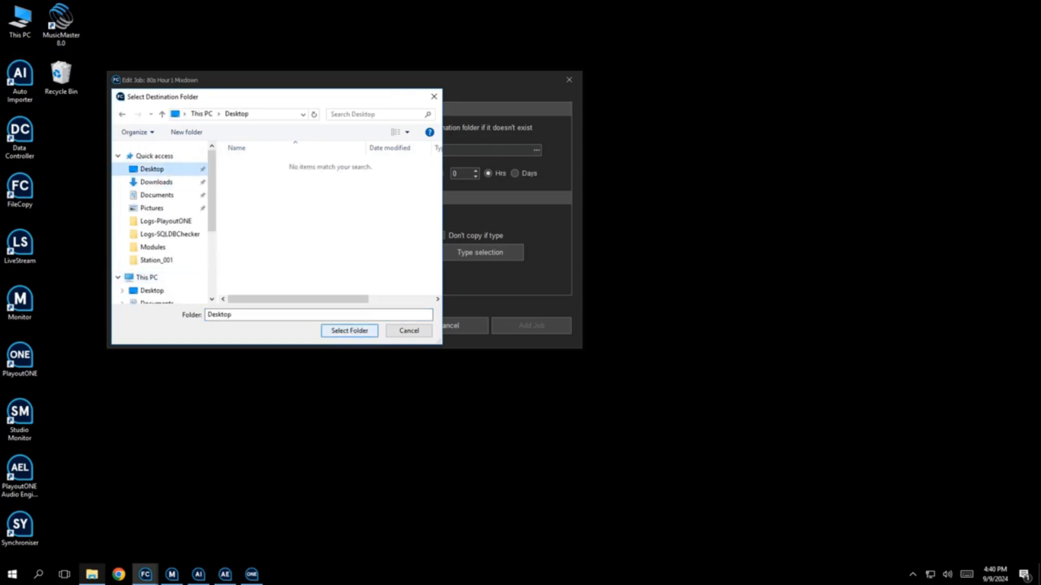
click(350, 330)
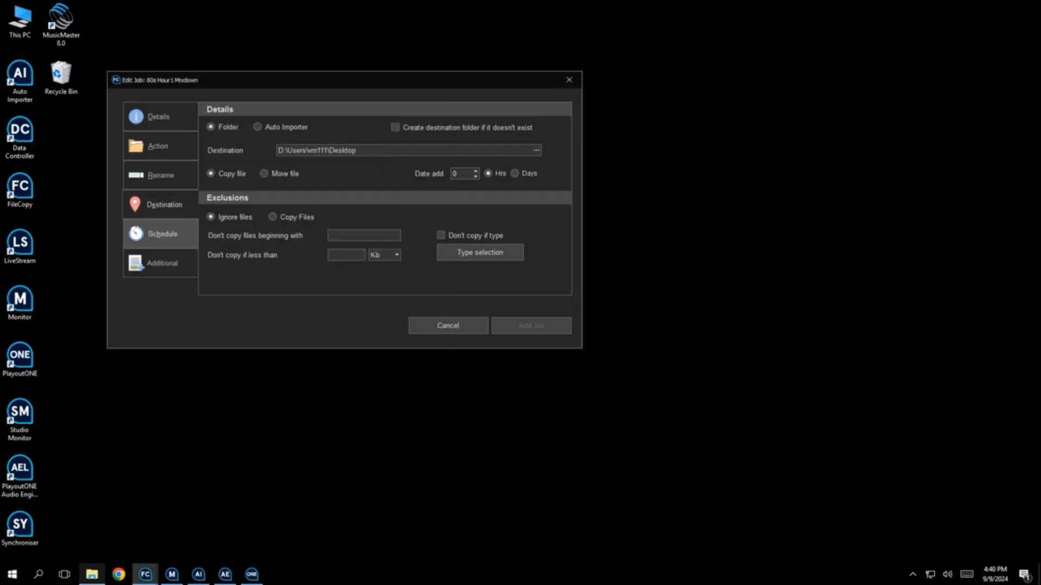
Schedule the job to run on Thursdays and add the job
click(162, 233)
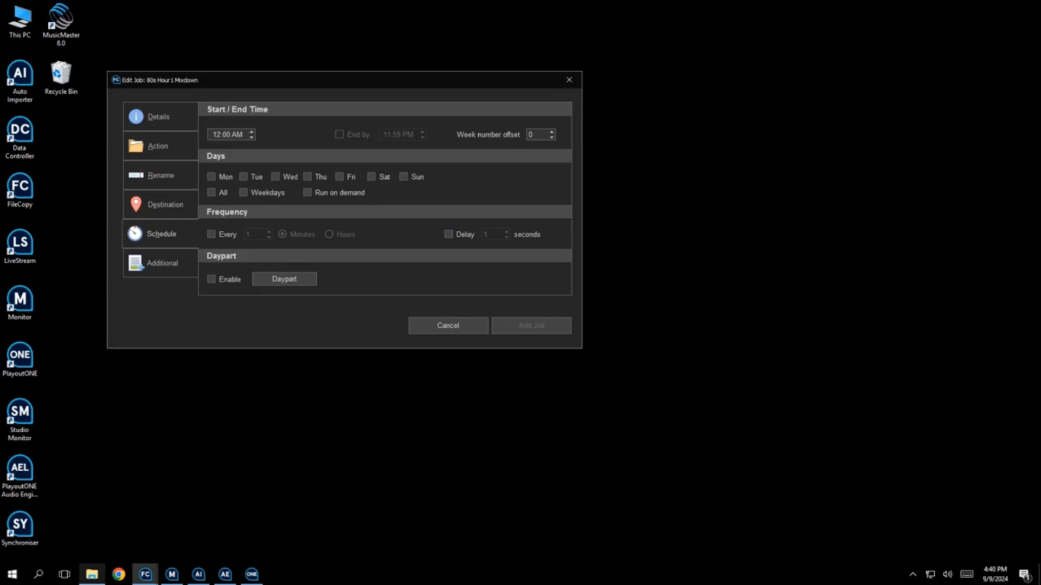
click(276, 176)
click(532, 325)
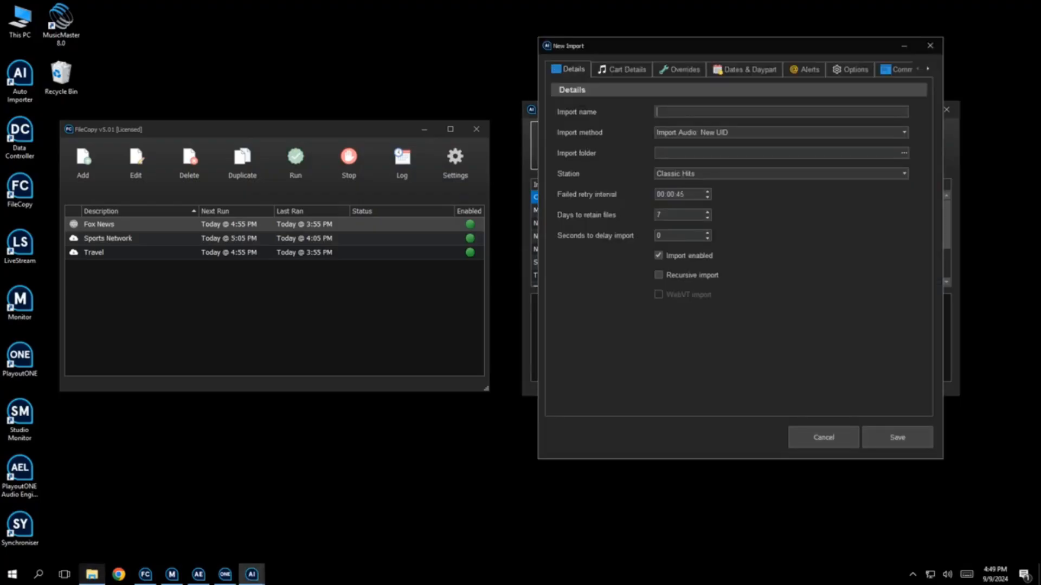
Name the new Auto Importer import "AudioAi" and set its import folder to D:\PlayoutONE\Import\AudioAi
text(AudioAi)
click(904, 153)
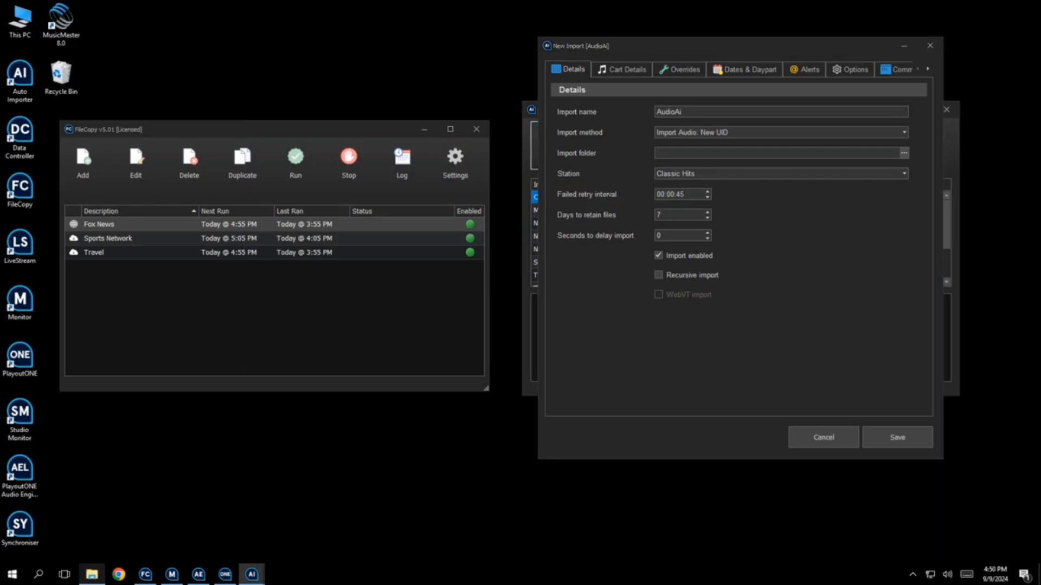
key(Return)
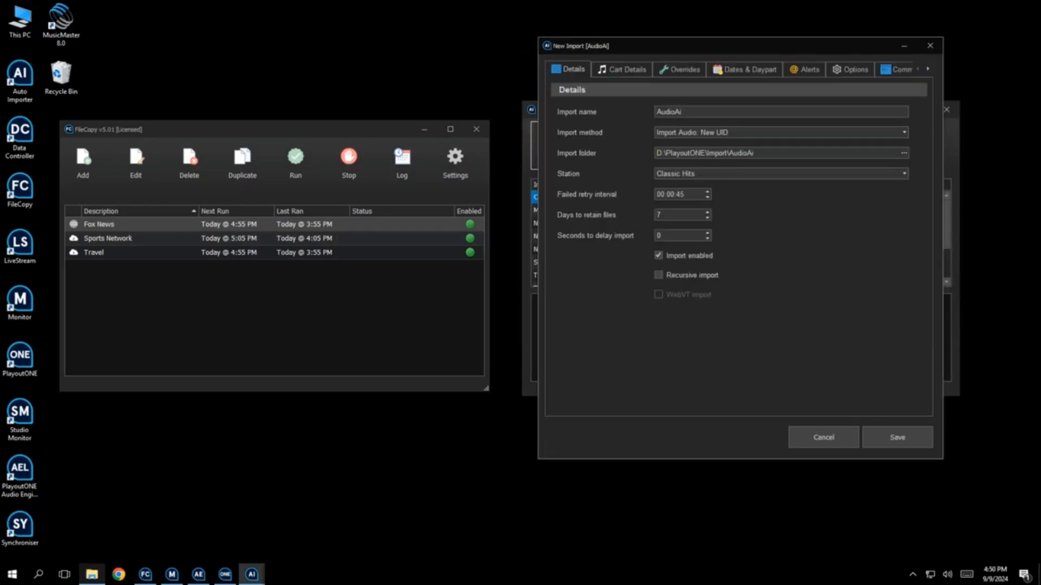
Override the imported cart type to Production and save the import
click(622, 70)
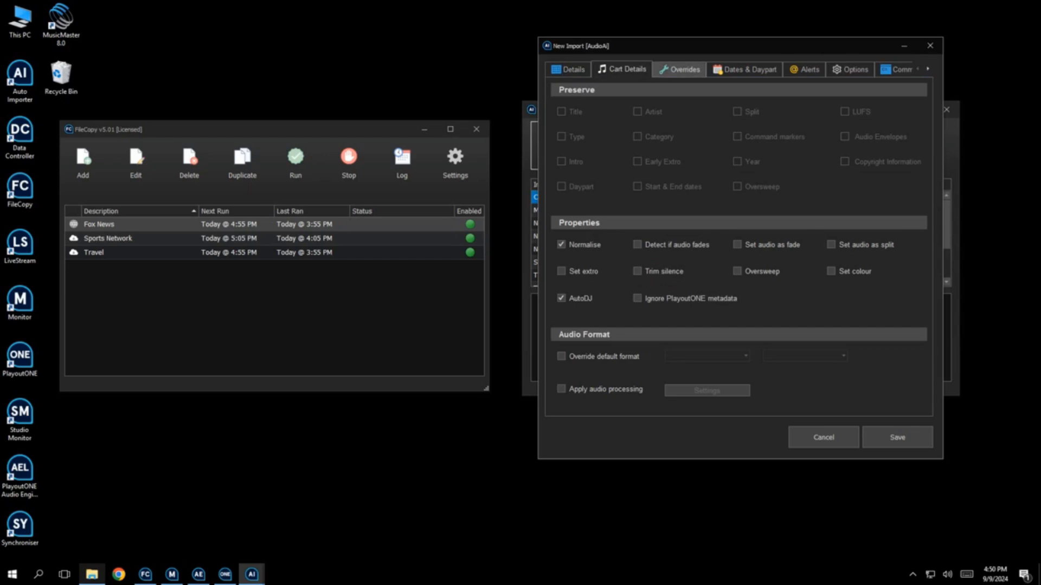
click(679, 70)
click(703, 113)
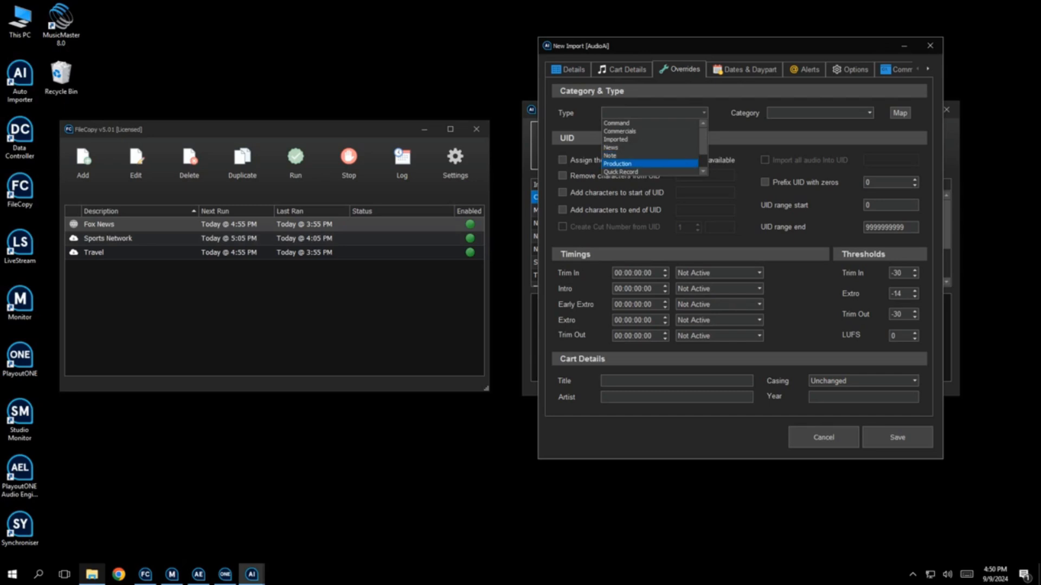
click(618, 163)
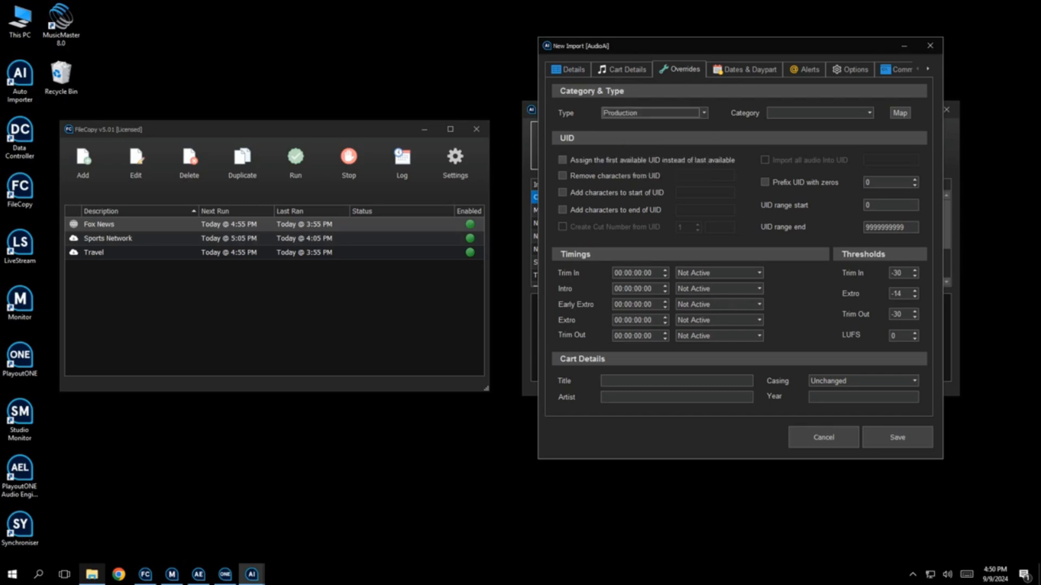
click(897, 436)
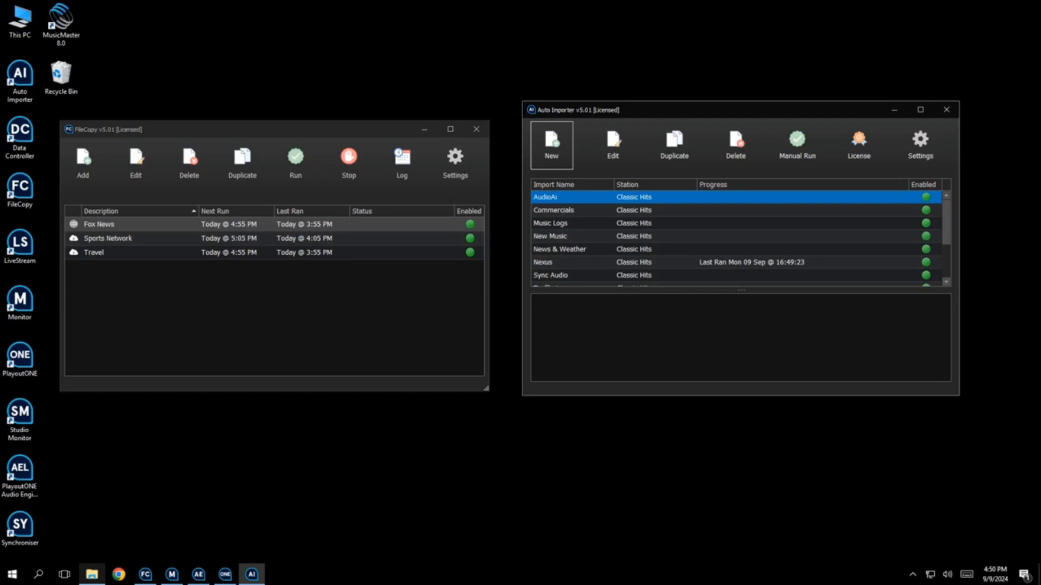
Add a new FileCopy job described "AudioAi" with the AudioAi Integration action
click(83, 163)
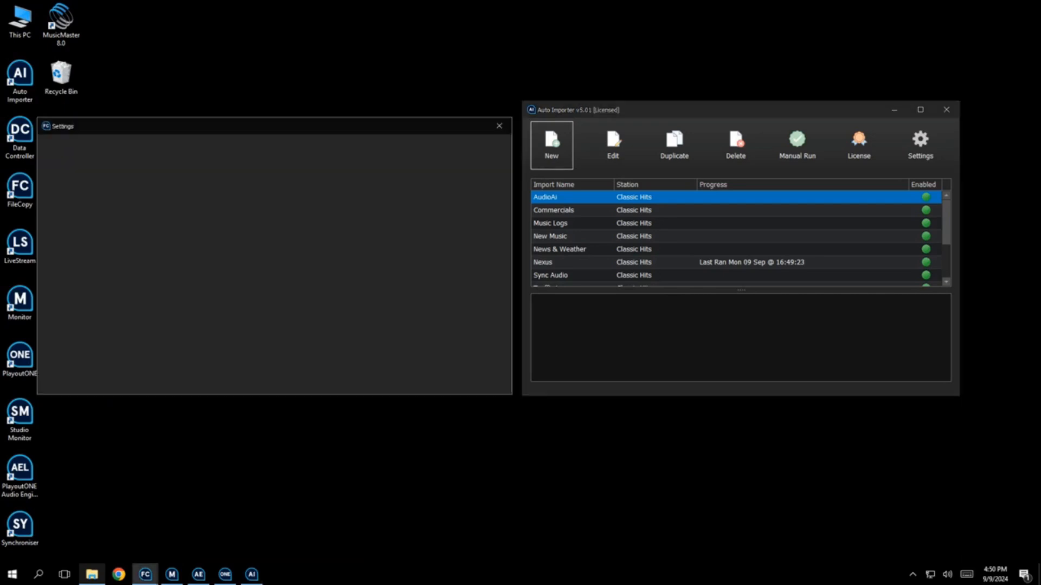
click(255, 201)
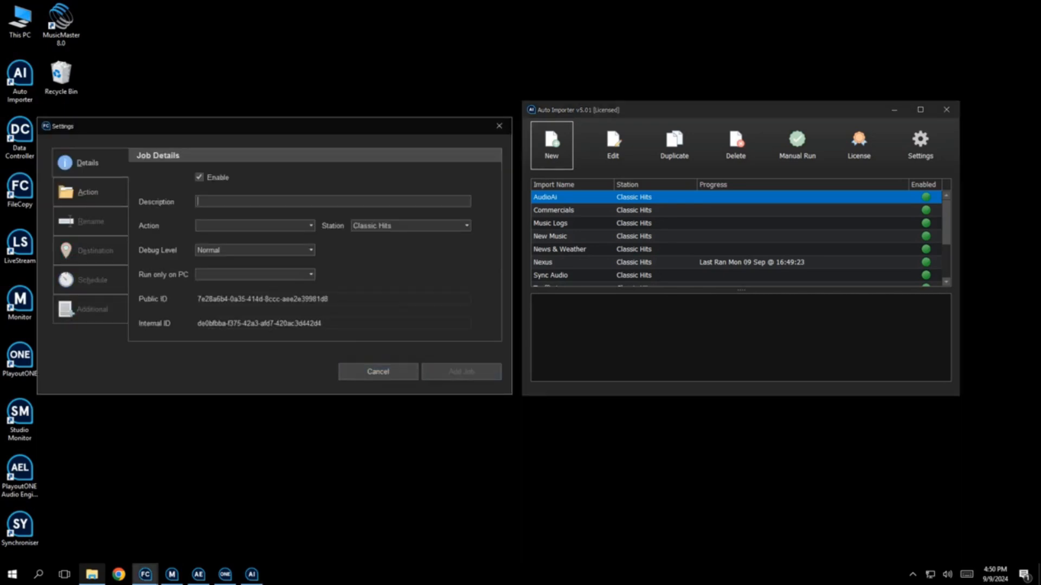
text(AudioAi)
key(Tab)
key(a)
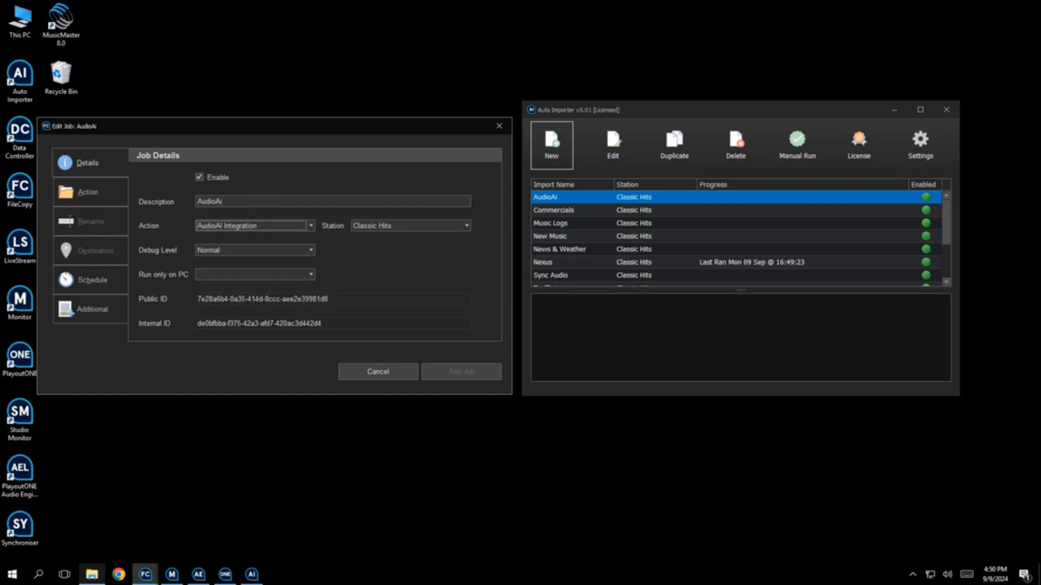
Enter the AudioAI API key and set the station identifier to CHITS
click(90, 192)
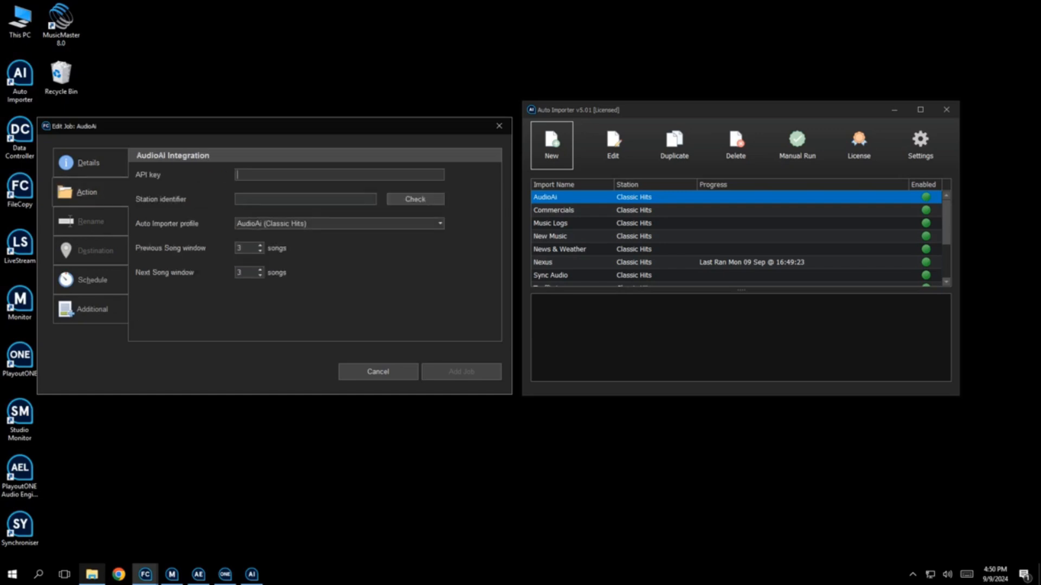
text(•••••••••••••••••••••••••••••••••)
text(CHITS)
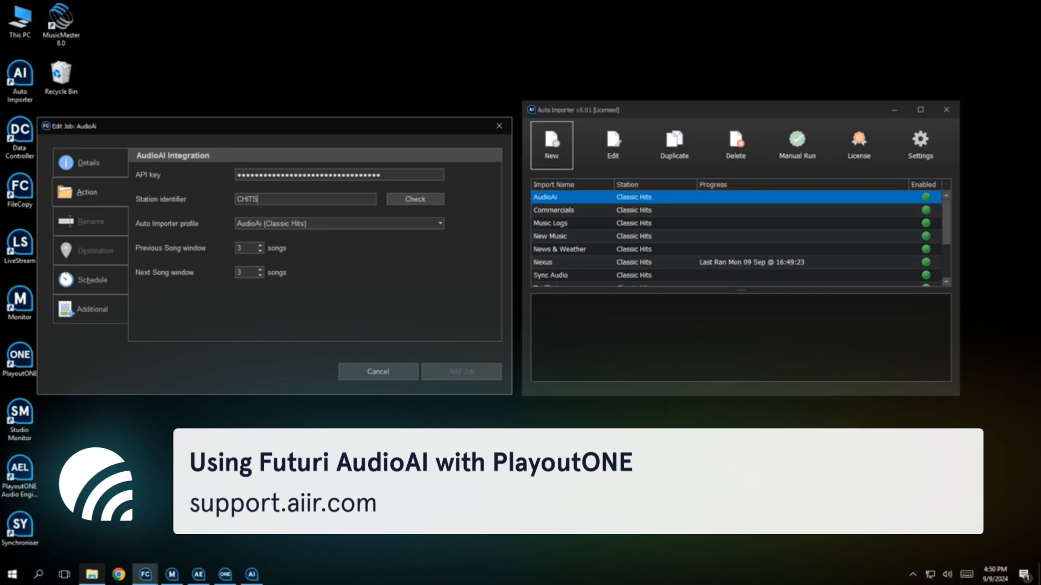
Schedule the AudioAi job every 5 minutes on all days and add the job
click(90, 279)
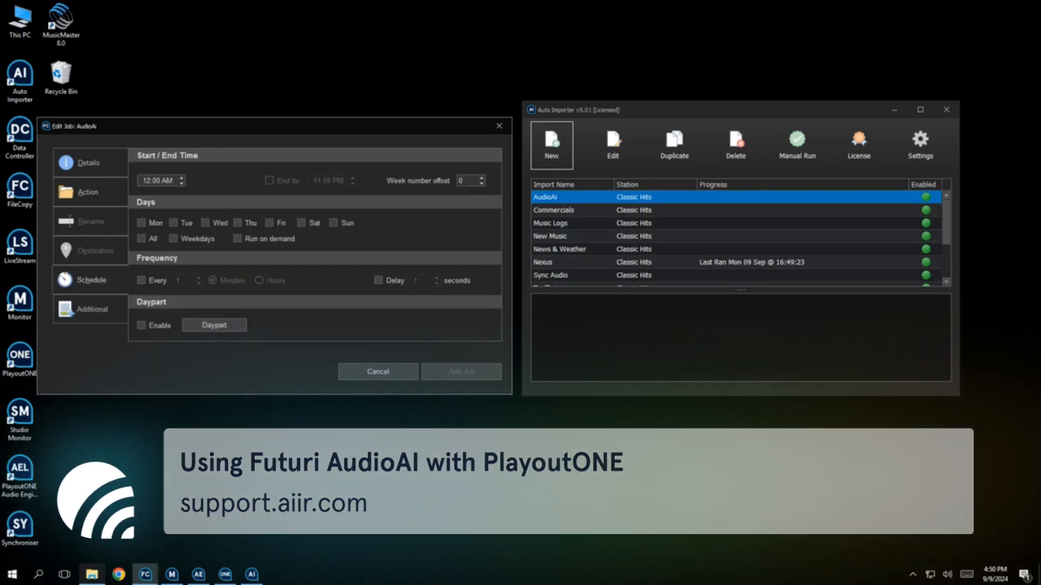
click(142, 280)
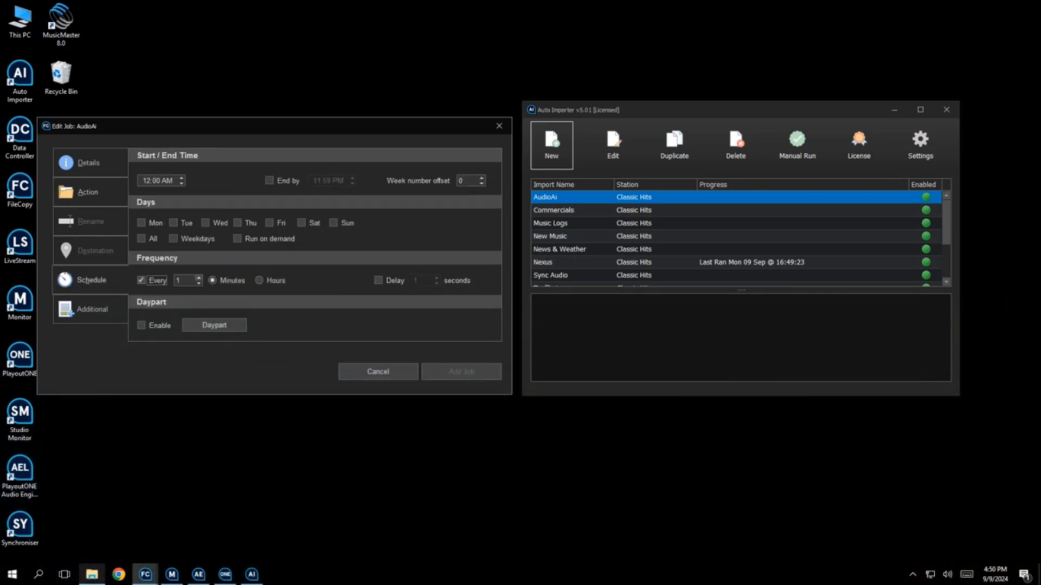
click(199, 278)
click(198, 278)
click(199, 277)
click(199, 277)
click(142, 238)
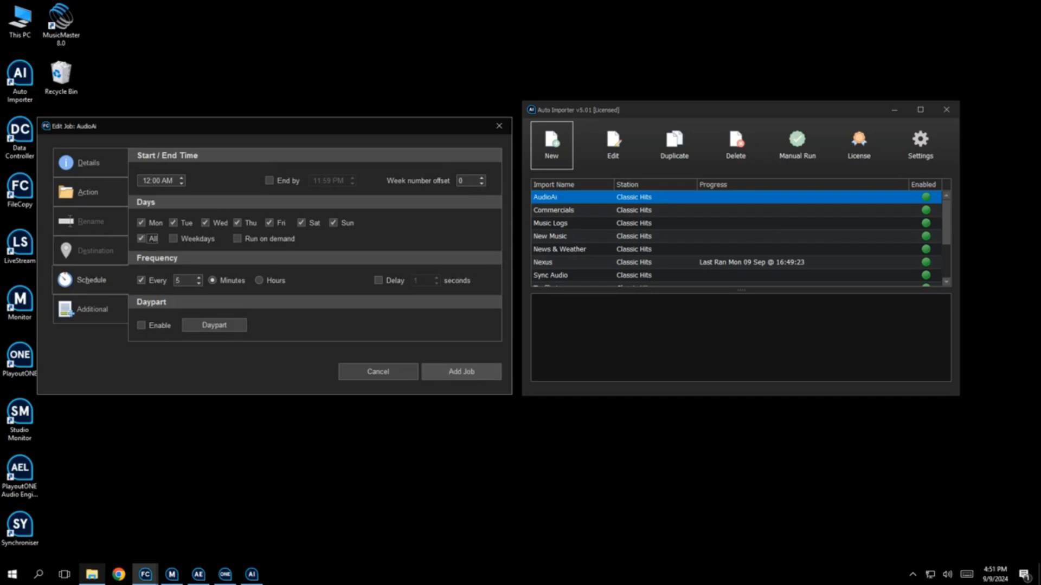
click(461, 371)
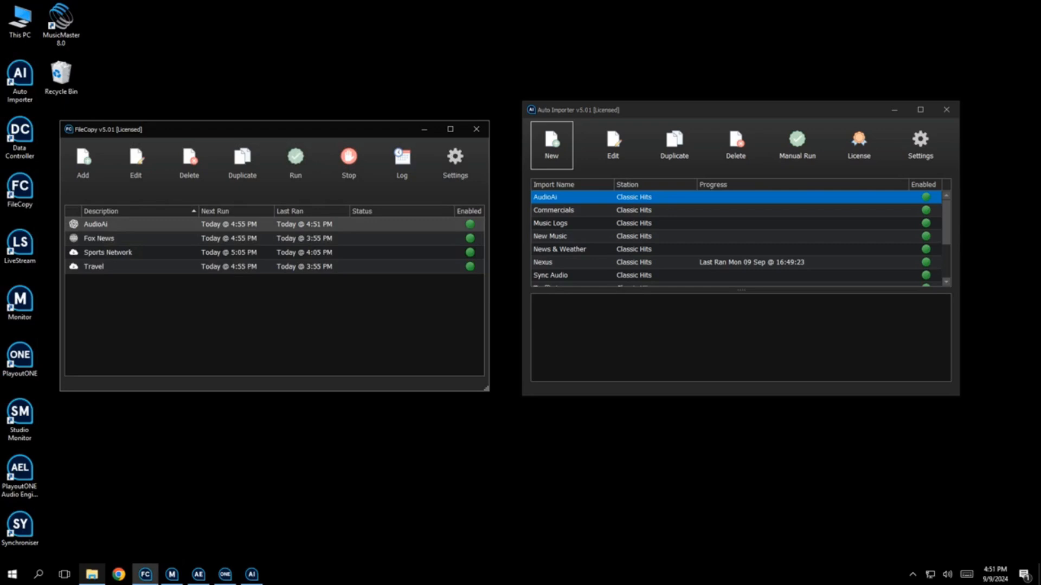
In PlayoutONE, insert a Weather AudioAI break note above the 2:17 PM VT HERE marker in the 2 PM hour
click(225, 575)
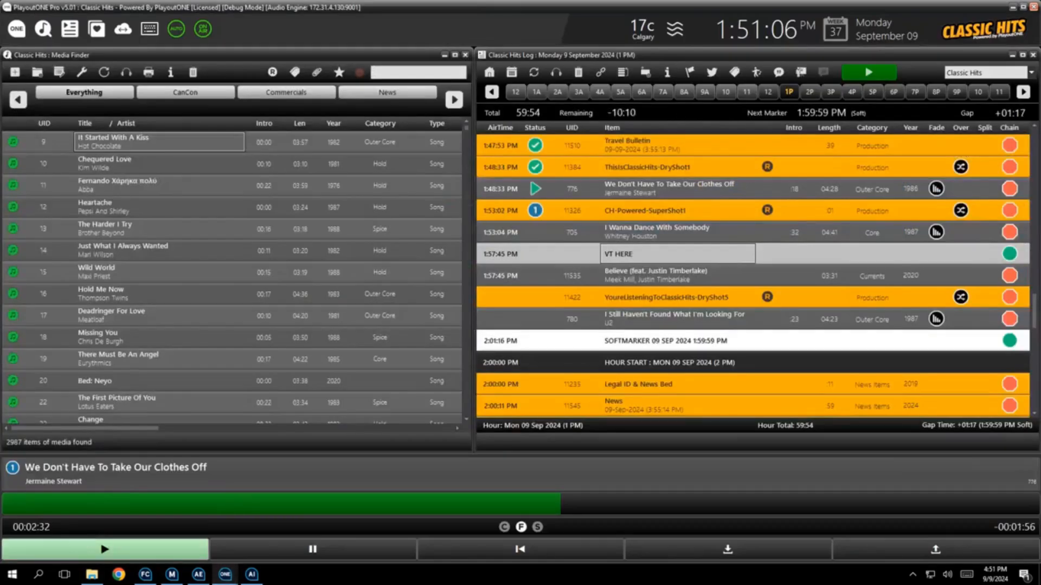
scroll(753, 272, down, 9)
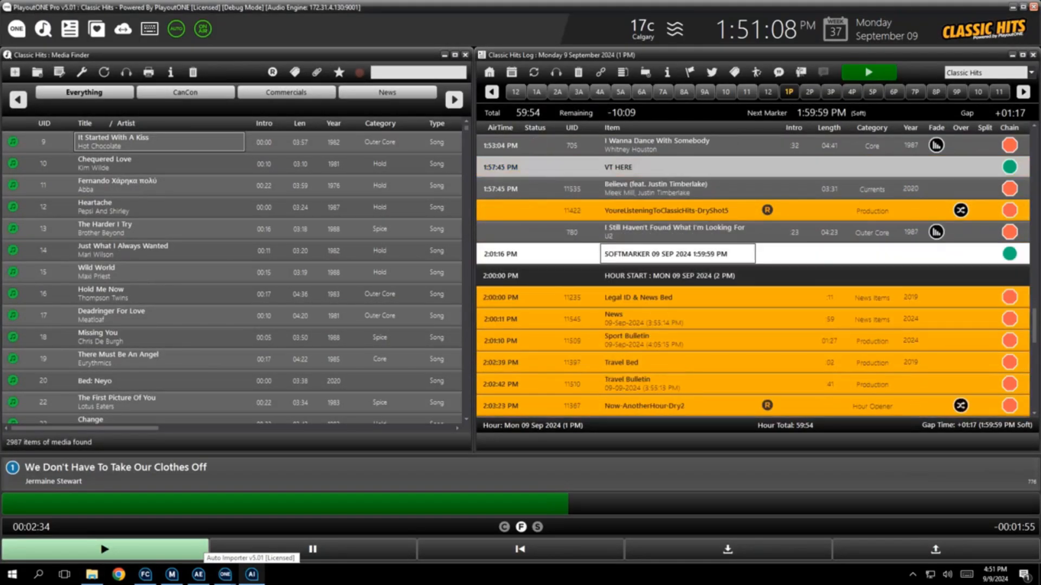
scroll(754, 271, down, 7)
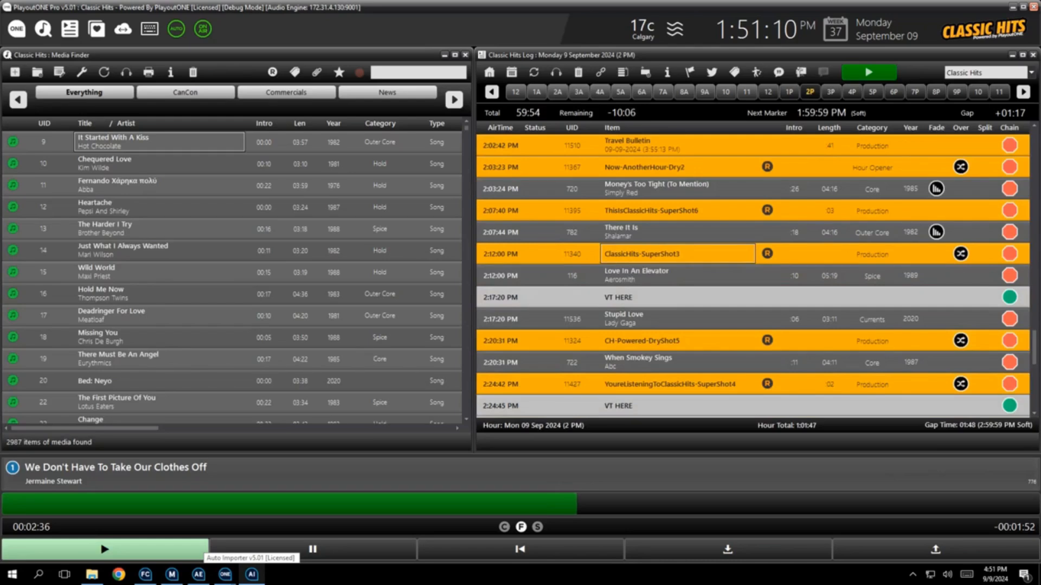
right_click(651, 297)
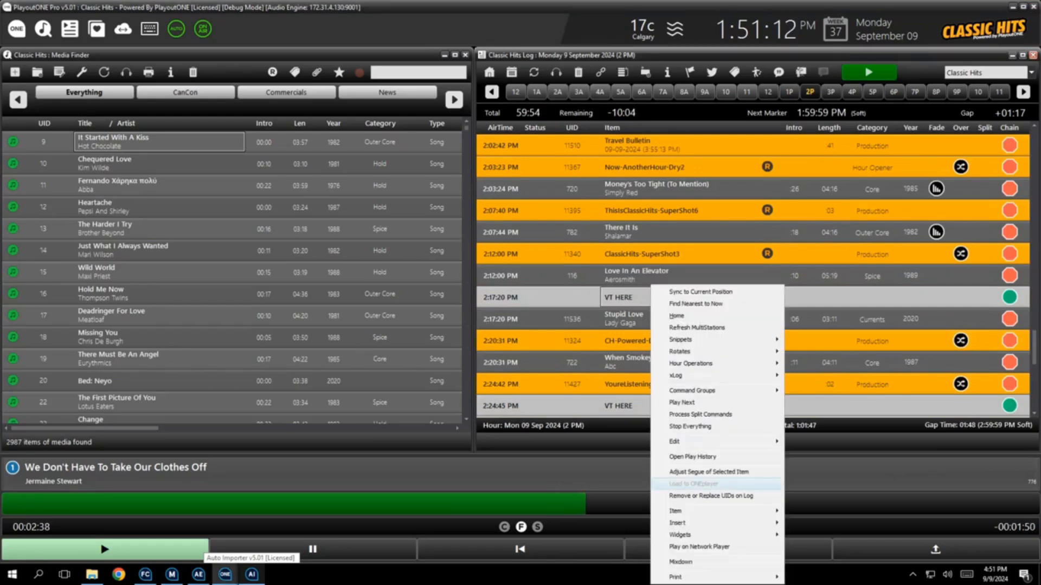
mouse_move(678, 522)
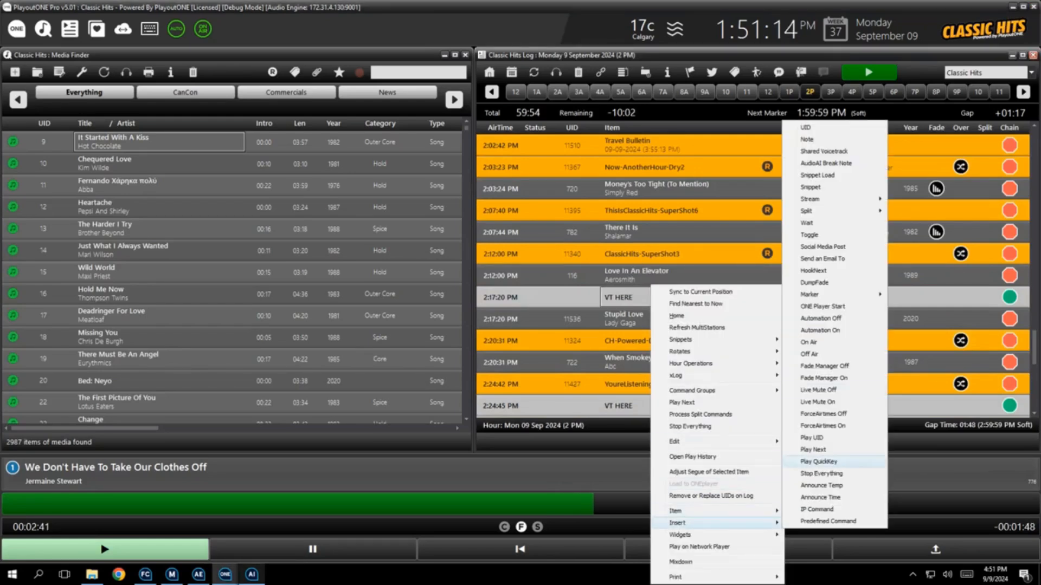
click(826, 162)
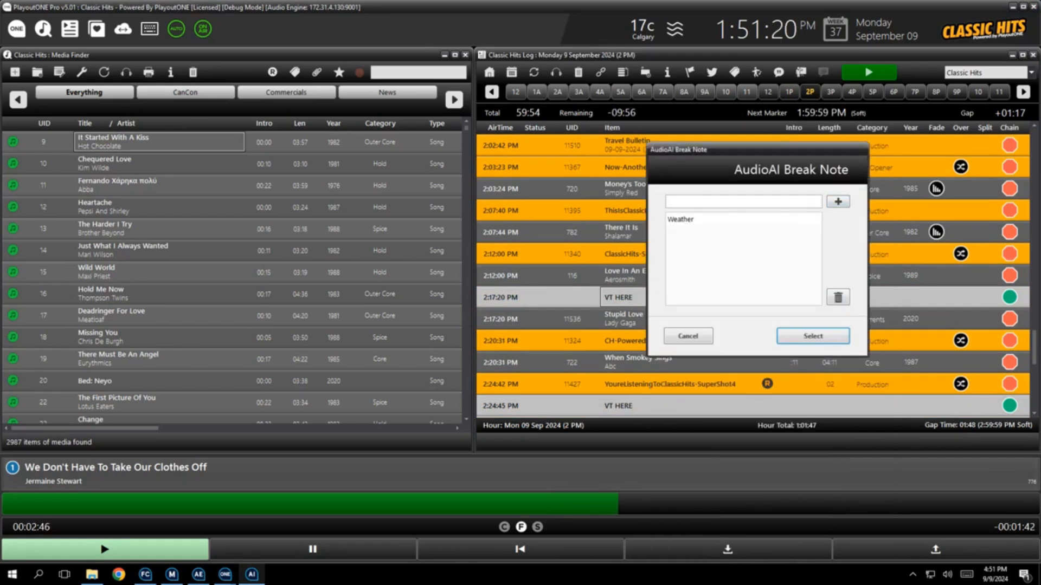
click(715, 219)
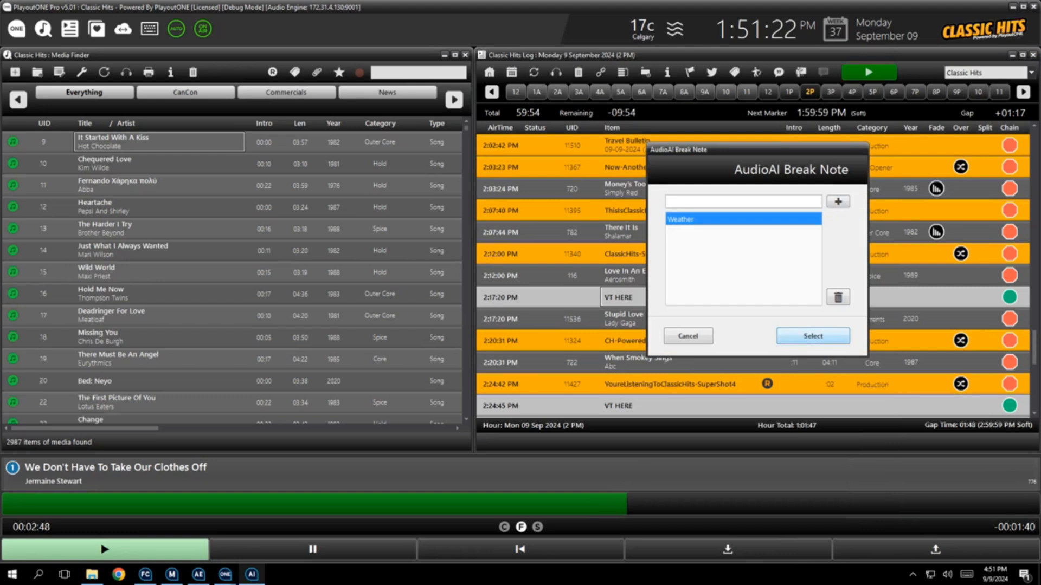
click(813, 336)
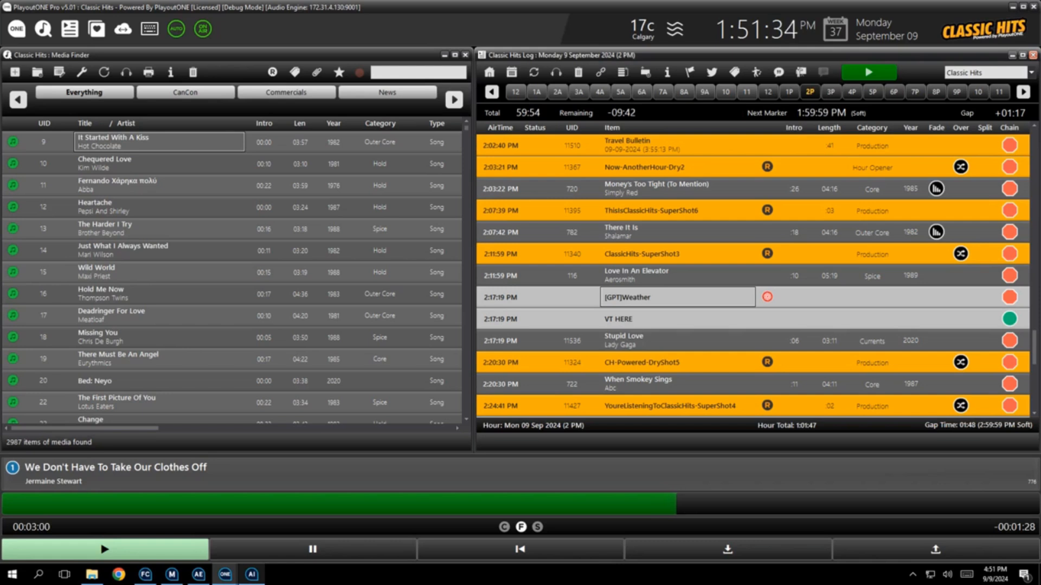
Add News as an AudioAI break note option and insert it above the 2:24 PM VT HERE marker
scroll(754, 297, down, 5)
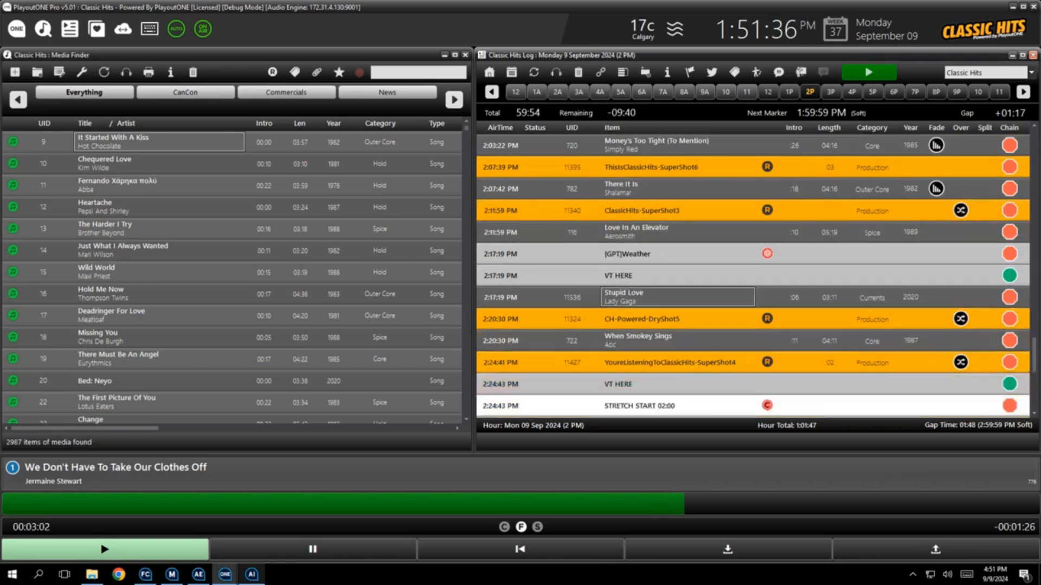
scroll(651, 302, down, 1)
right_click(652, 302)
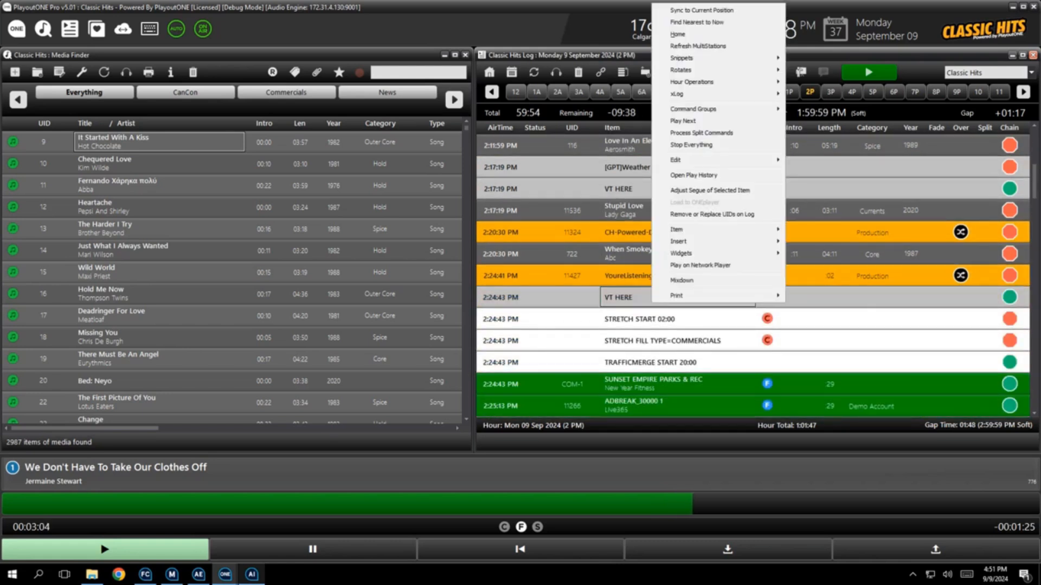
mouse_move(683, 242)
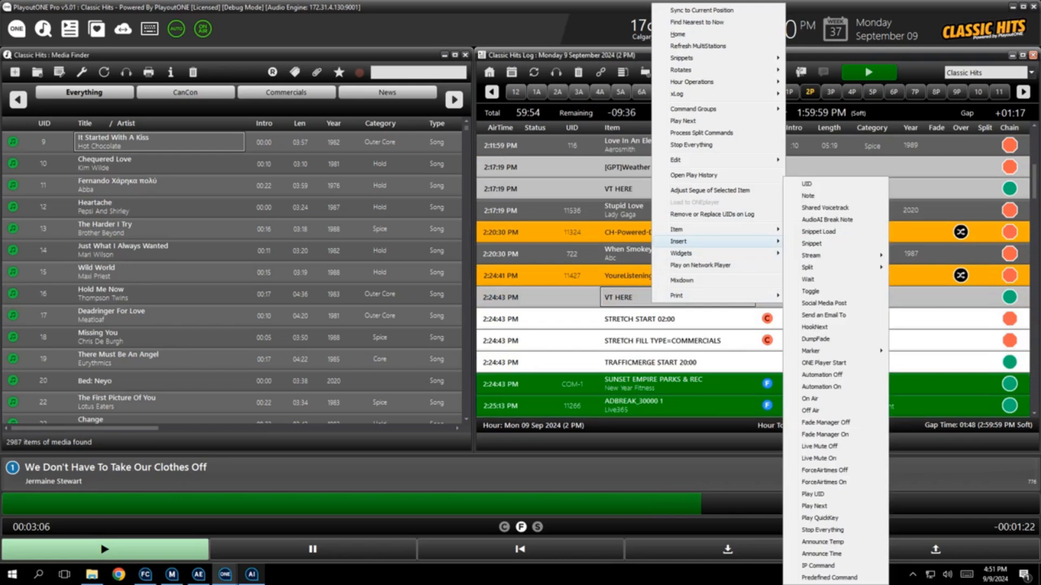
click(827, 219)
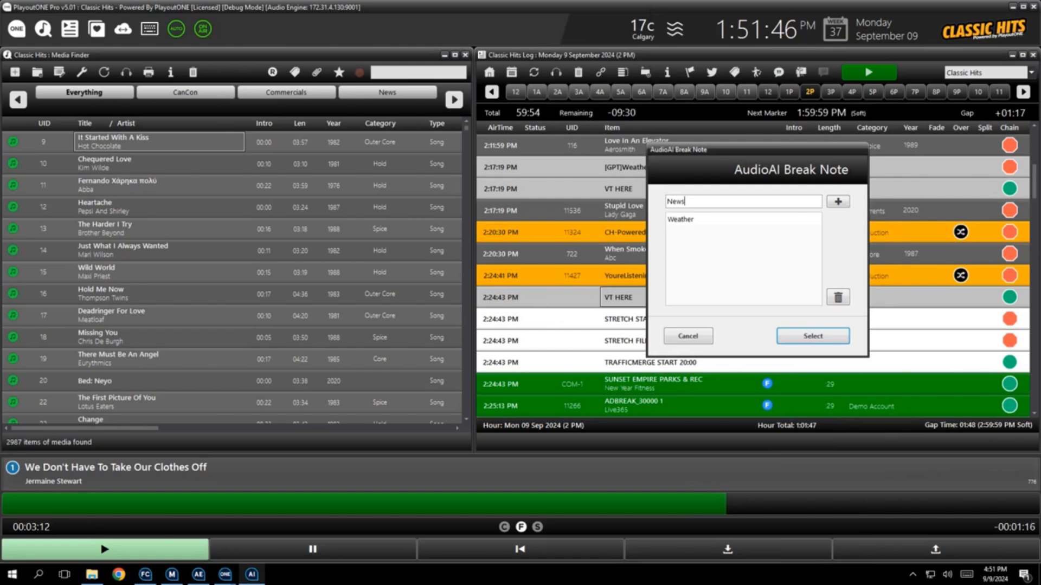
click(838, 202)
click(743, 219)
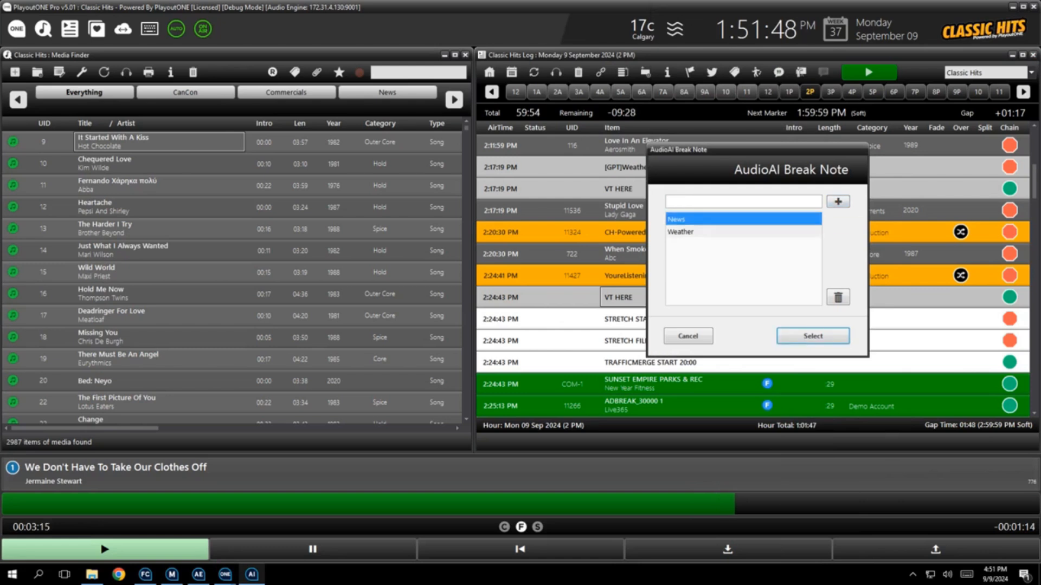
click(813, 336)
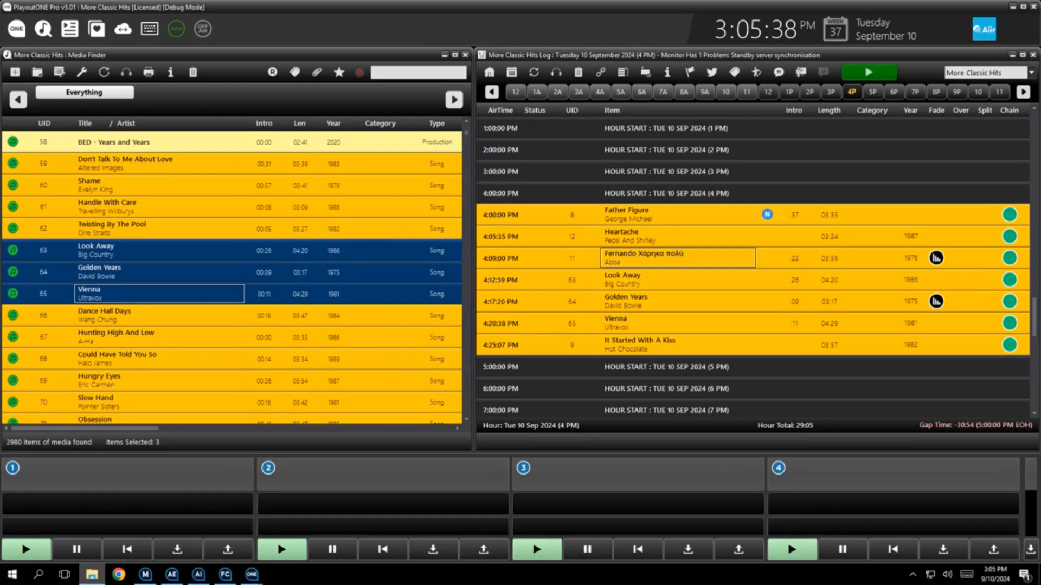
Insert a shared voicetrack with ID VT3 and Oversweep enabled above the 4:09 PM Fernando track in the More Classic Hits log
right_click(673, 253)
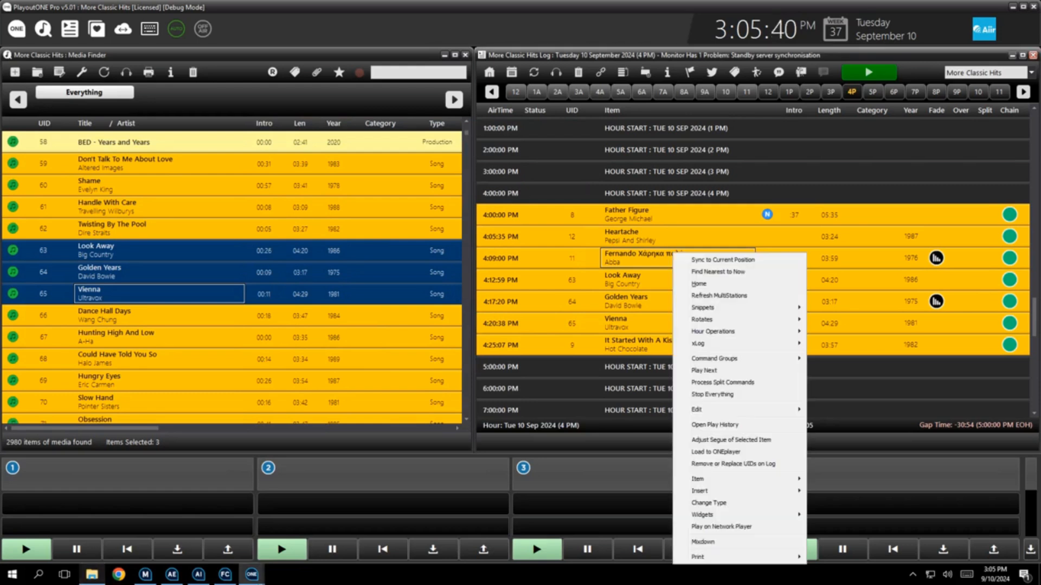
mouse_move(705, 490)
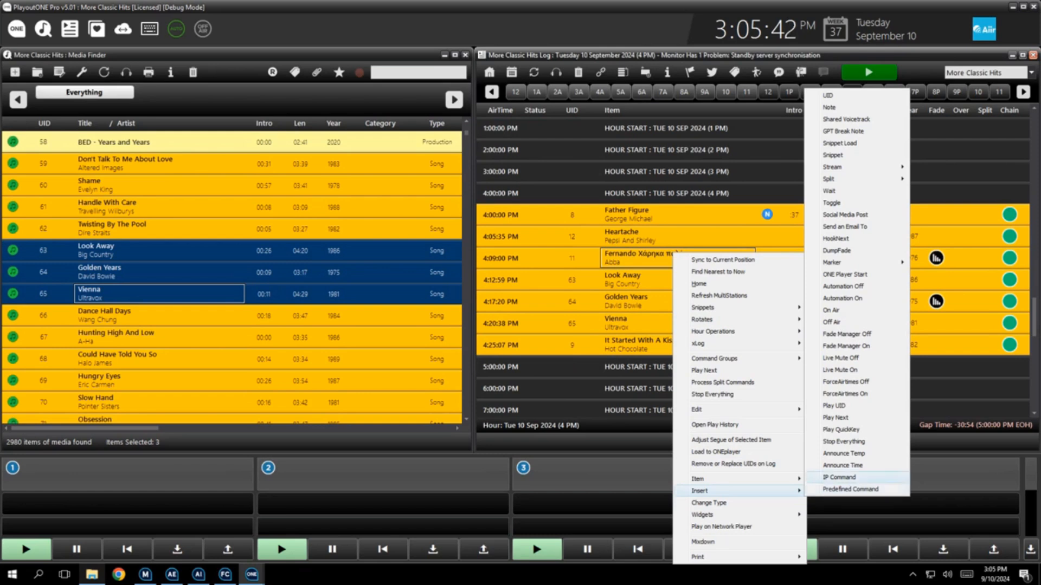
click(845, 119)
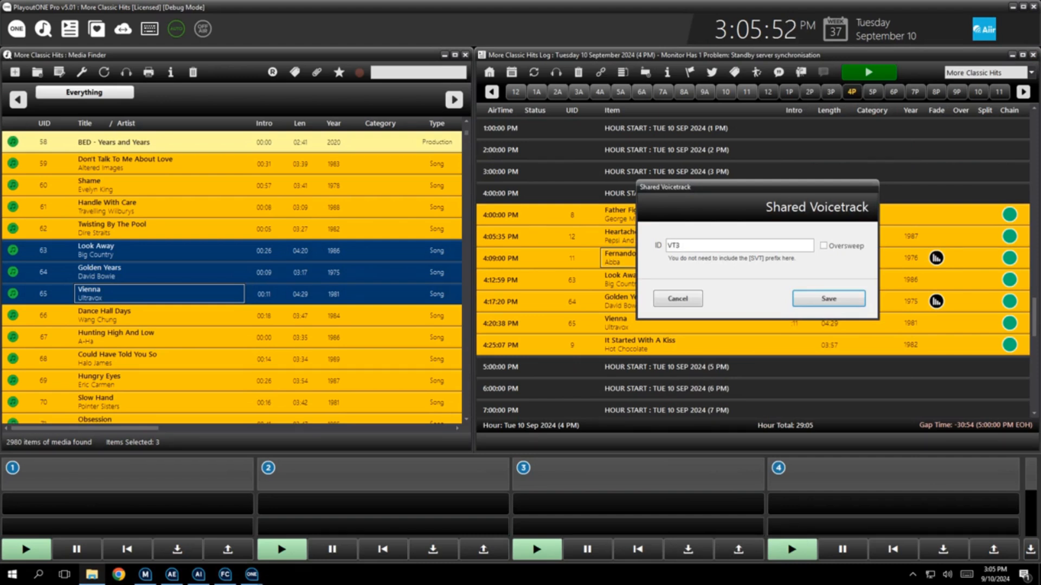
click(824, 246)
click(829, 298)
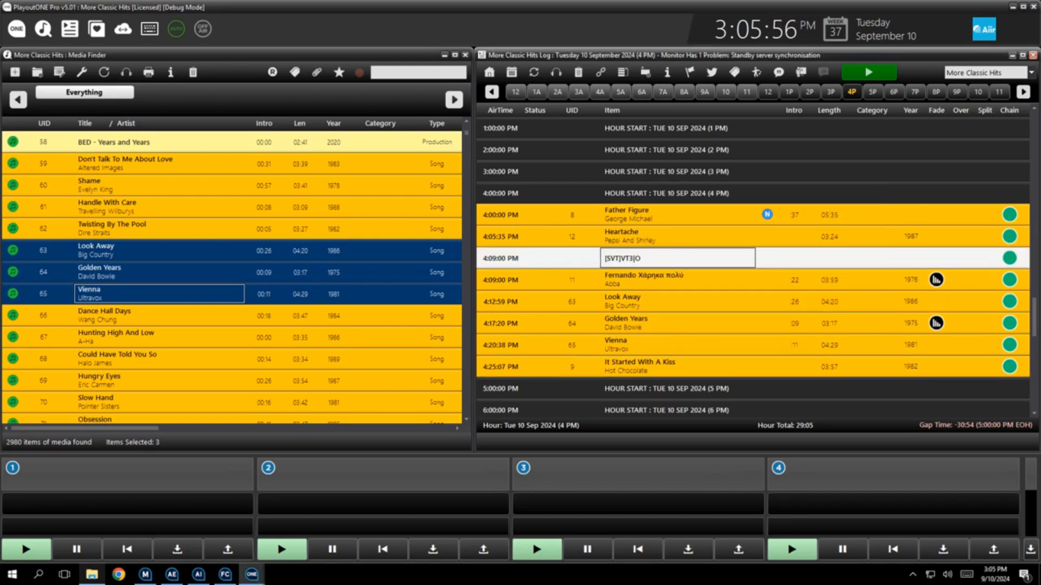
Switch to the Classic Hits log and insert a shared voicetrack with ID VT3 above the 12:14 PM VT HERE marker
click(1031, 73)
click(997, 84)
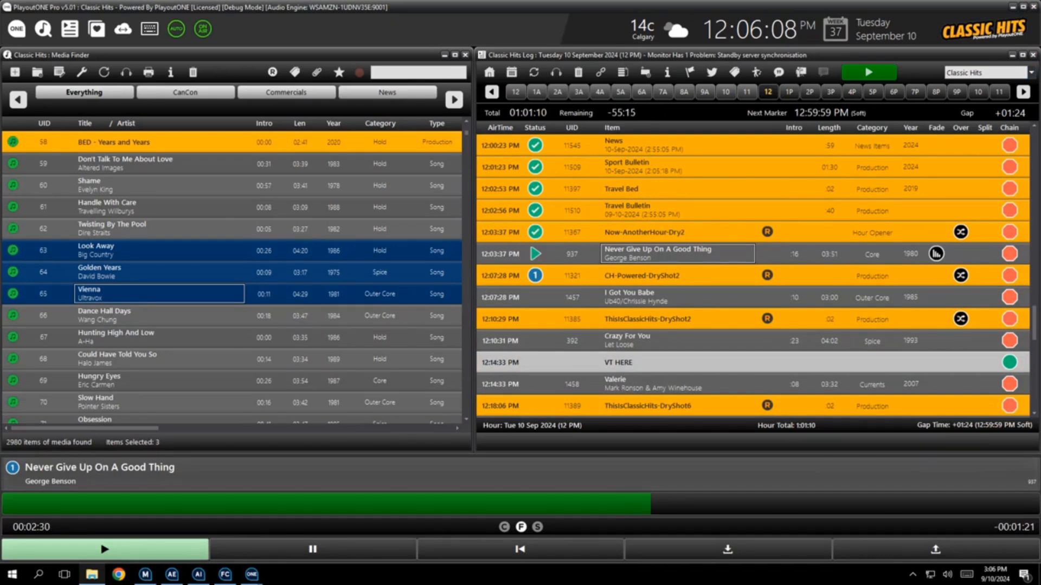
click(678, 362)
right_click(648, 362)
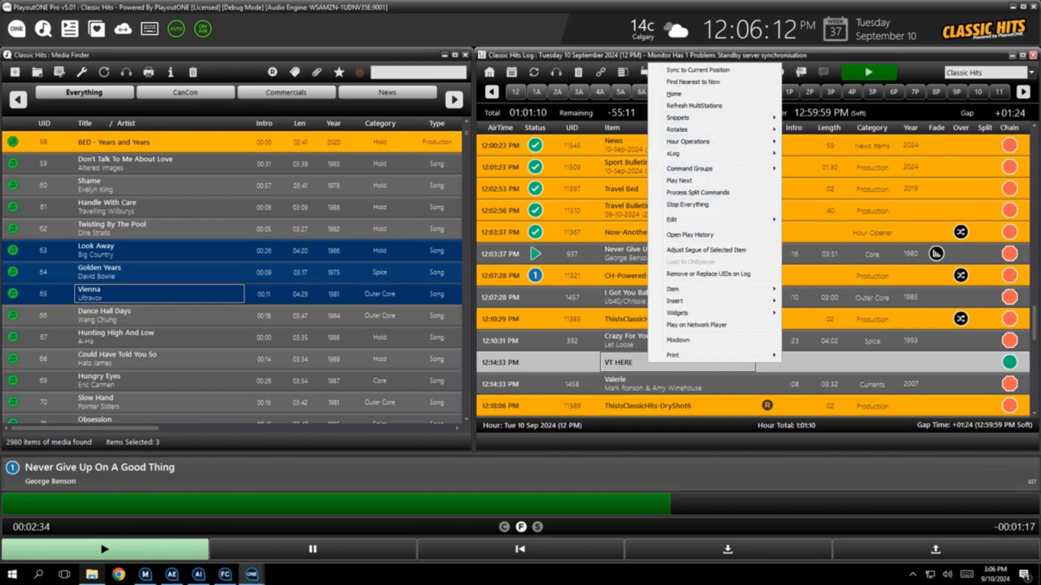
mouse_move(675, 301)
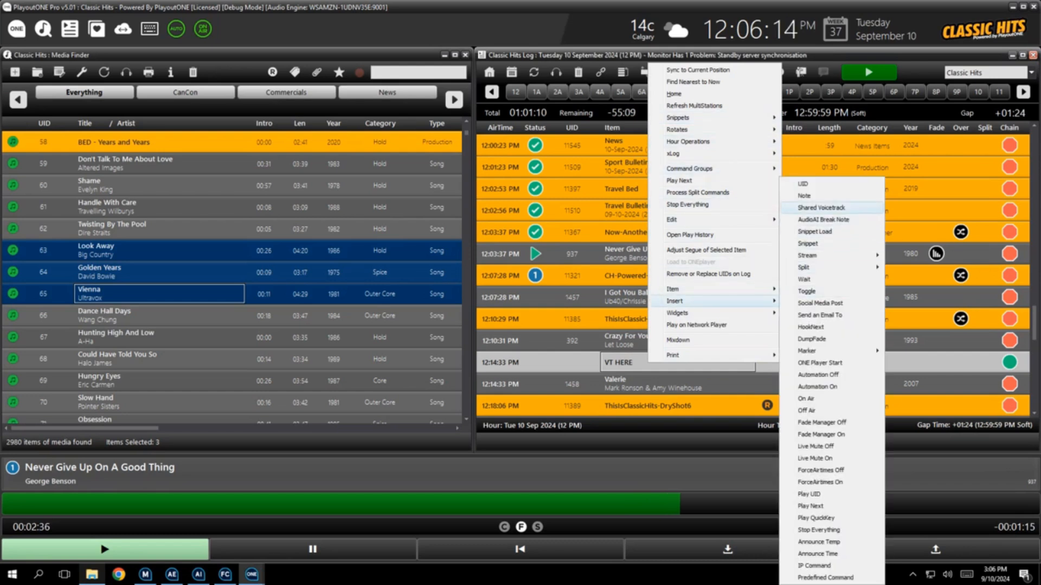
click(822, 208)
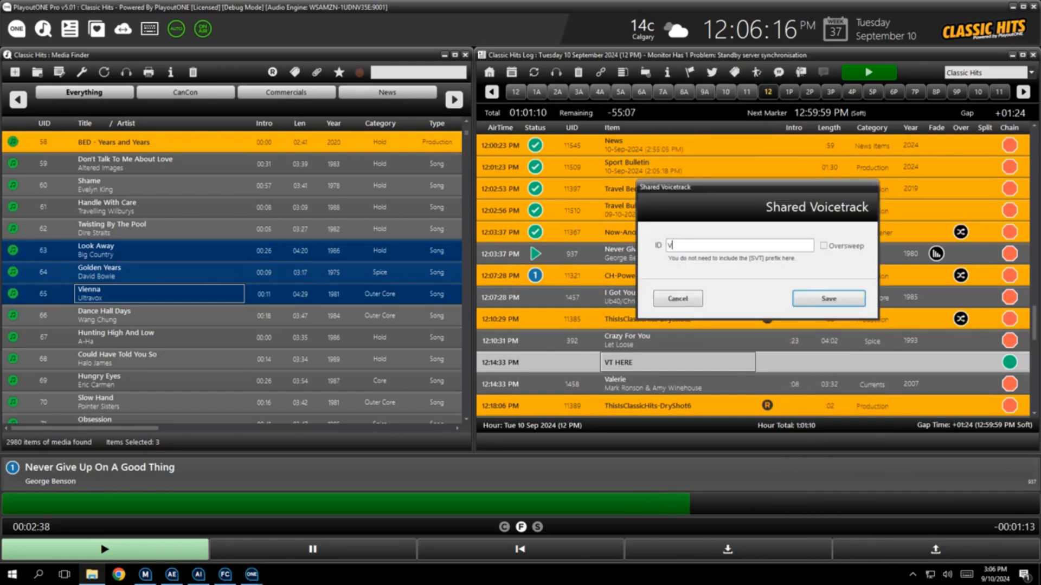
text(VT3)
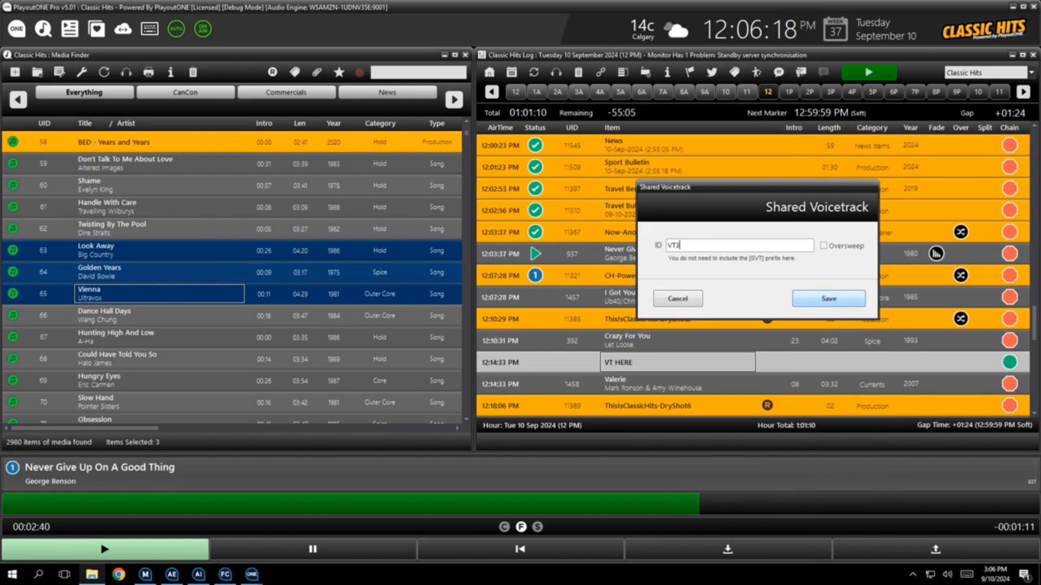
key(Return)
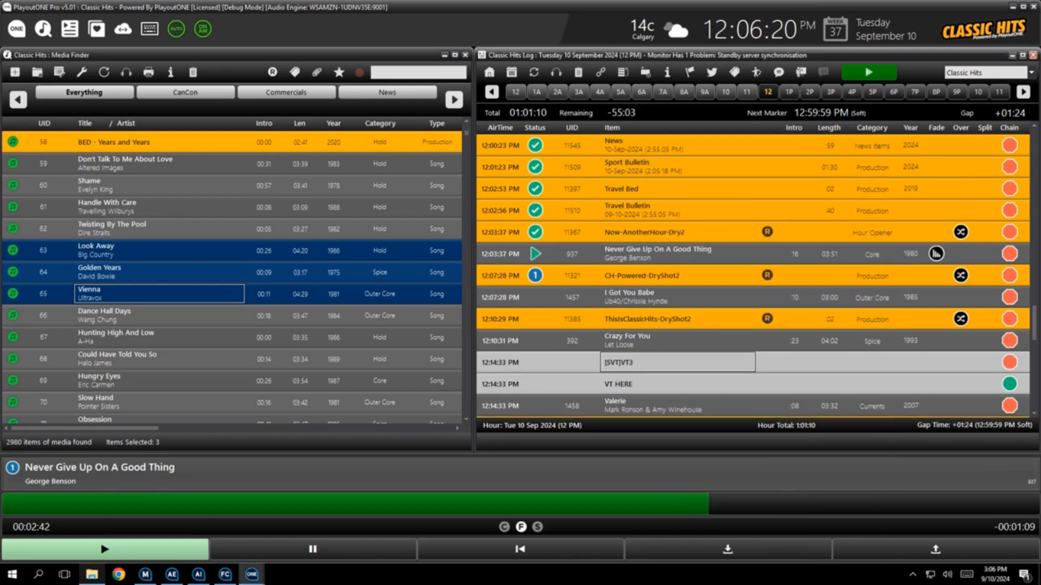
Delete the 12:14 PM VT HERE marker below the shared voicetrack
click(677, 384)
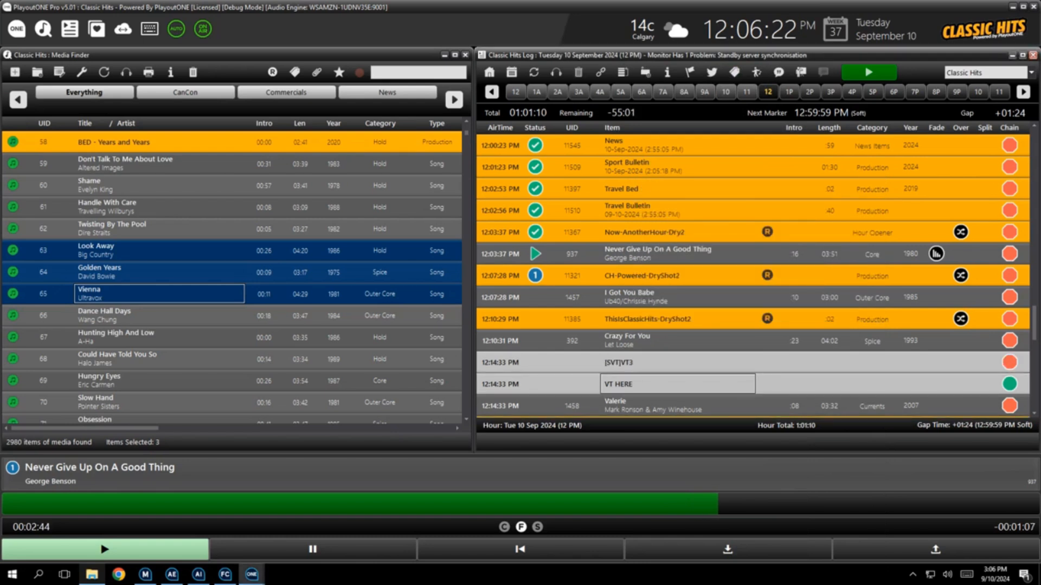
key(Delete)
Record a voicetrack for the VT3 shared voicetrack slot in the segue editor and save the recording
click(677, 362)
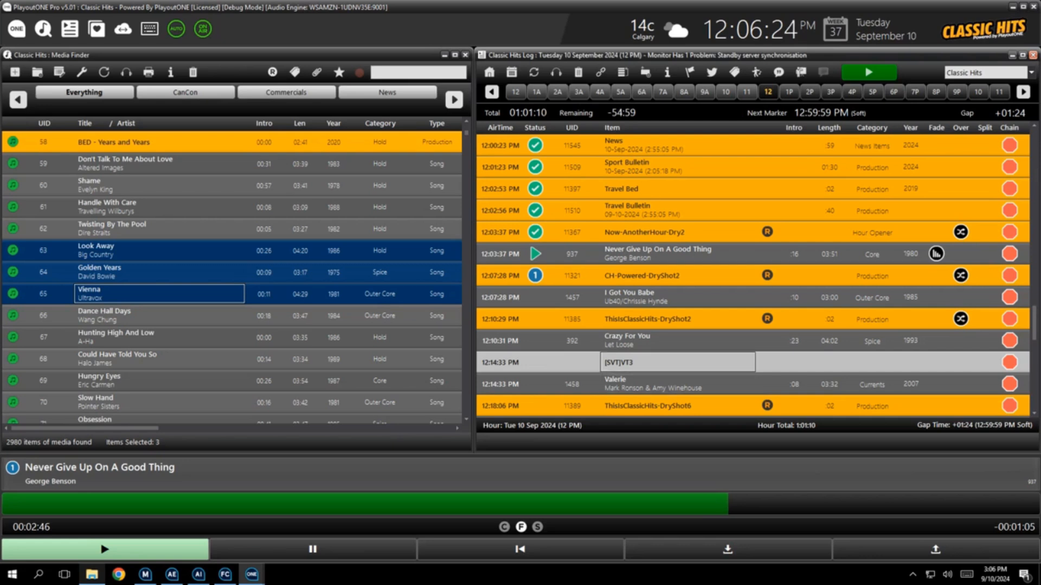
double_click(677, 362)
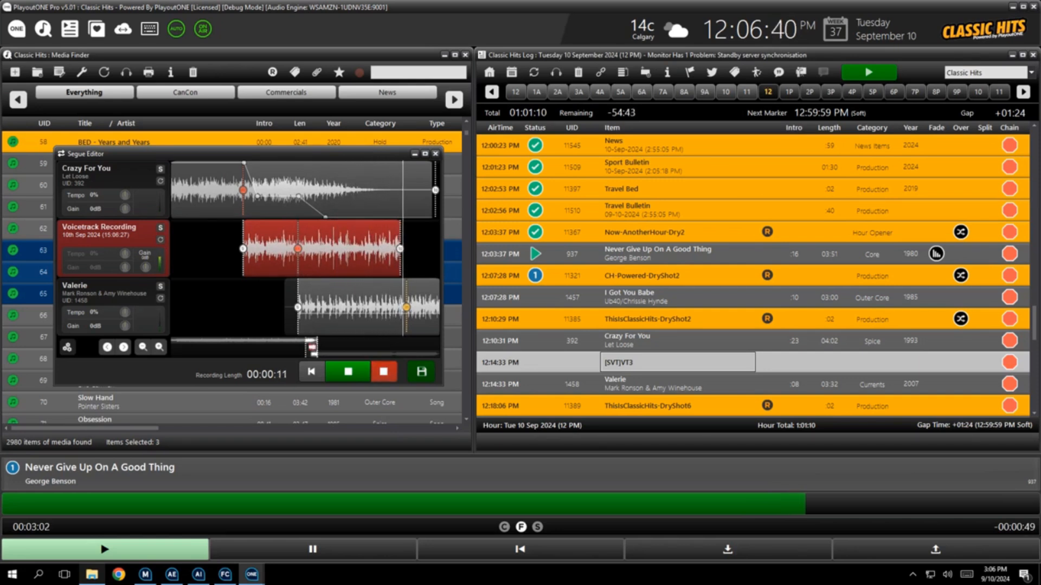
key(space)
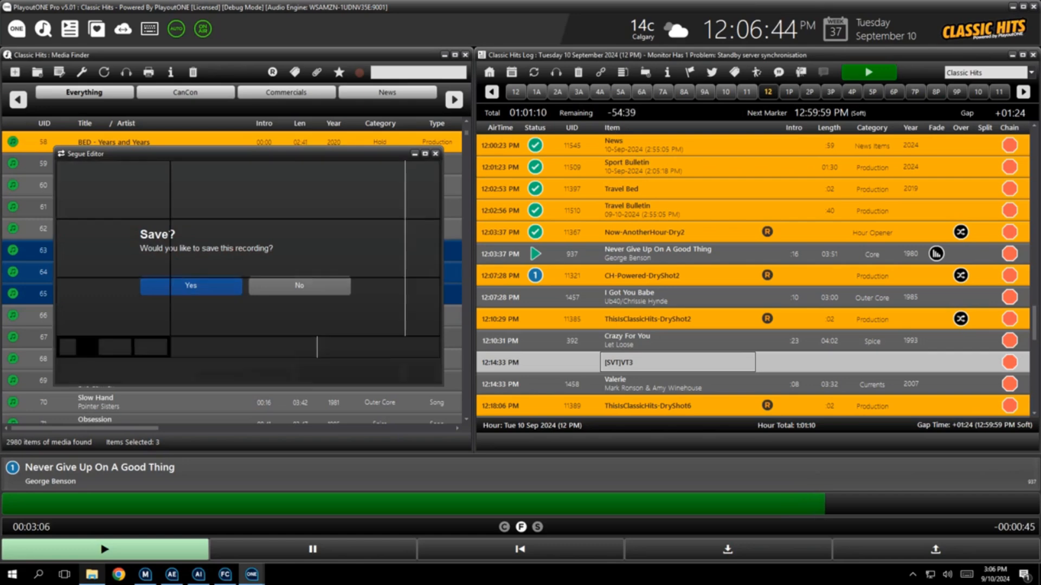
key(Return)
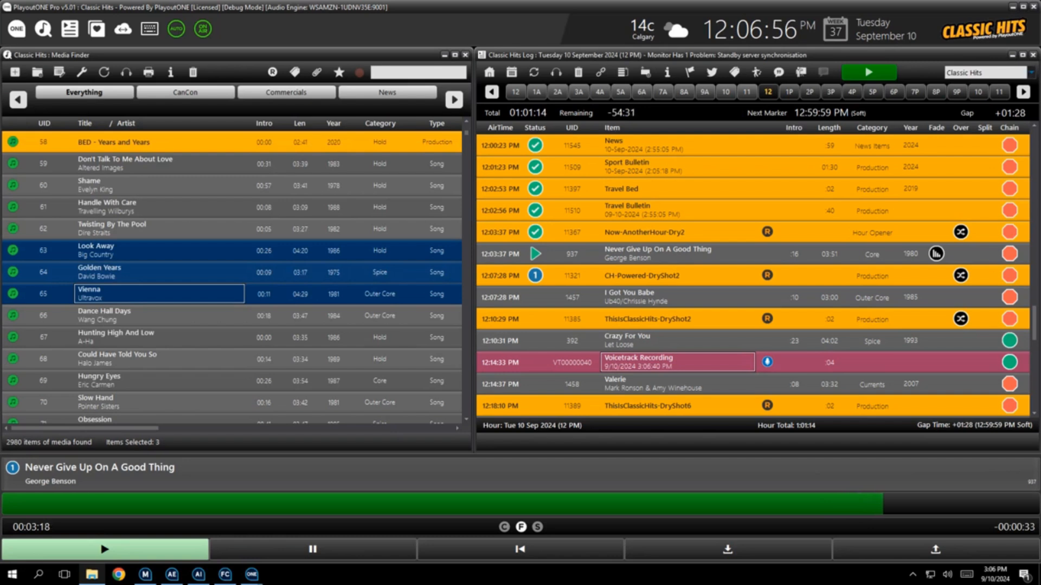
Switch to the More Classic Hits log and open the shared voicetrack's segue editor to review it, then close it
click(1031, 72)
click(973, 94)
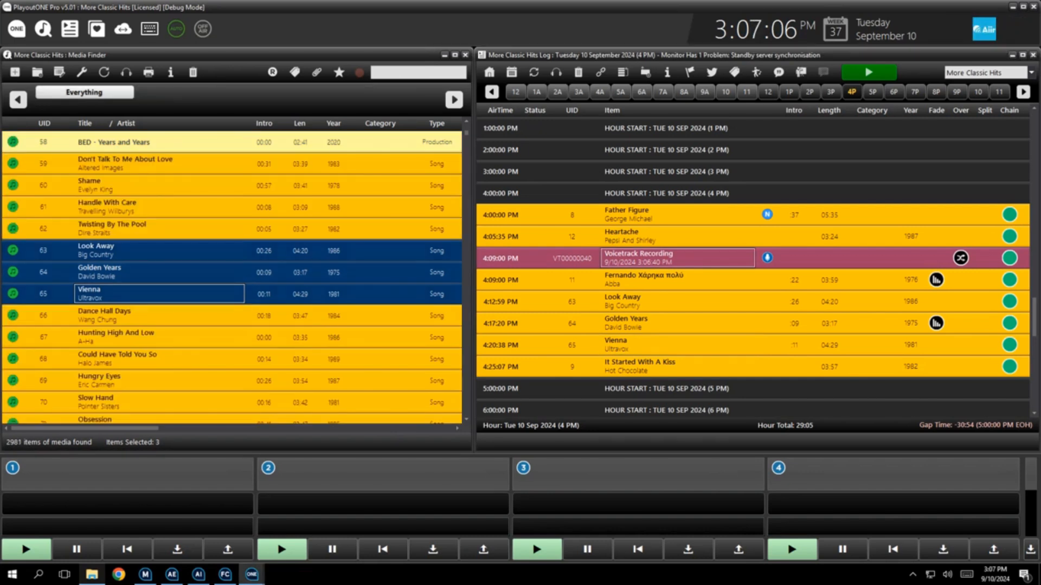
double_click(677, 258)
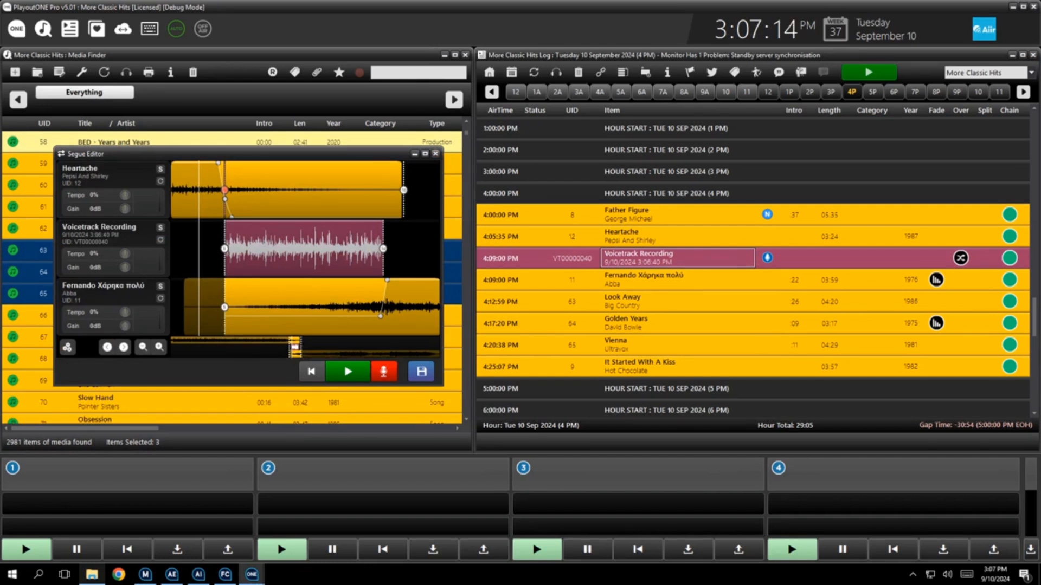
click(435, 154)
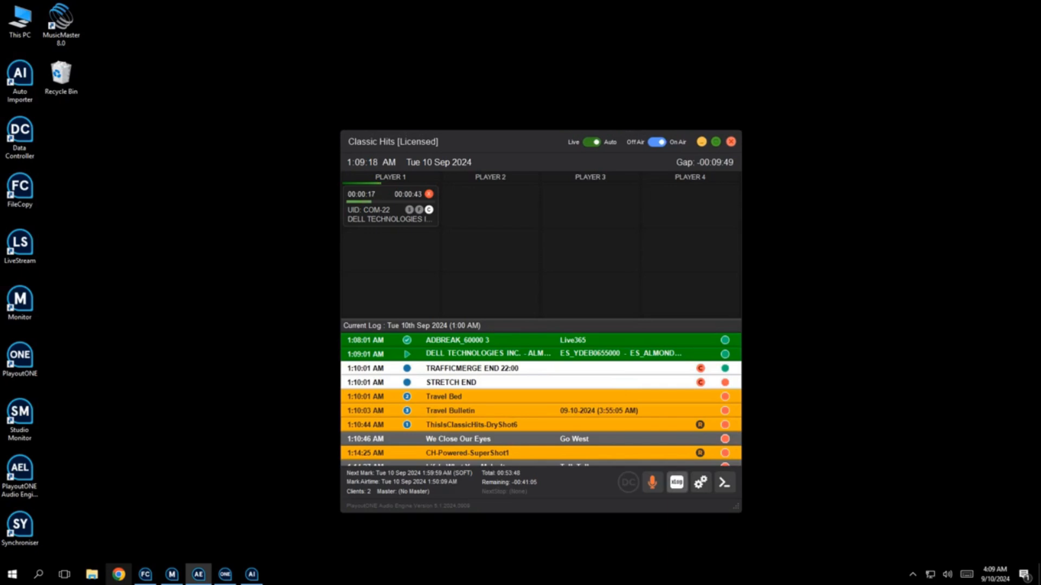
click(676, 483)
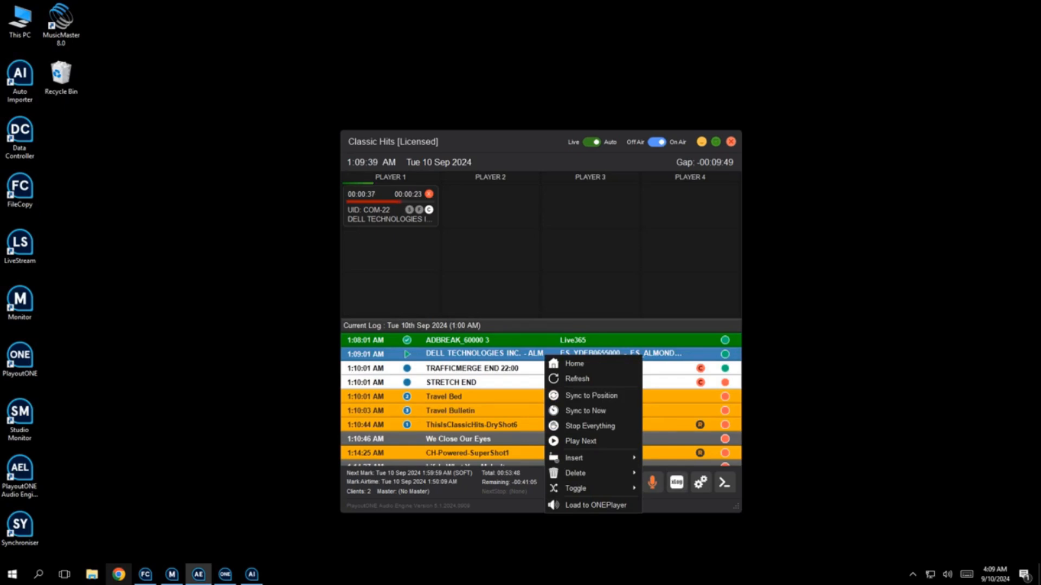
key(Escape)
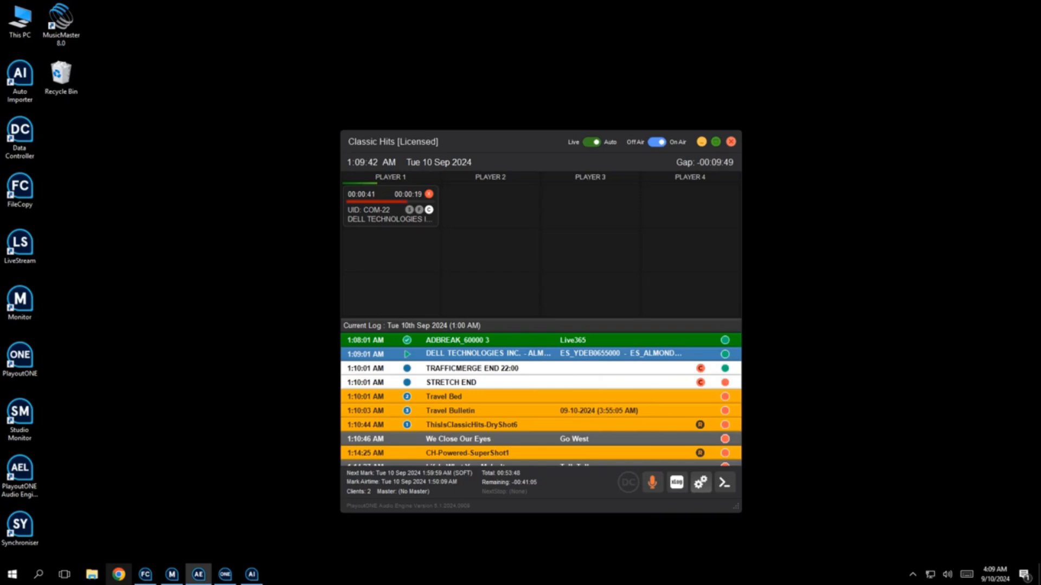
click(701, 482)
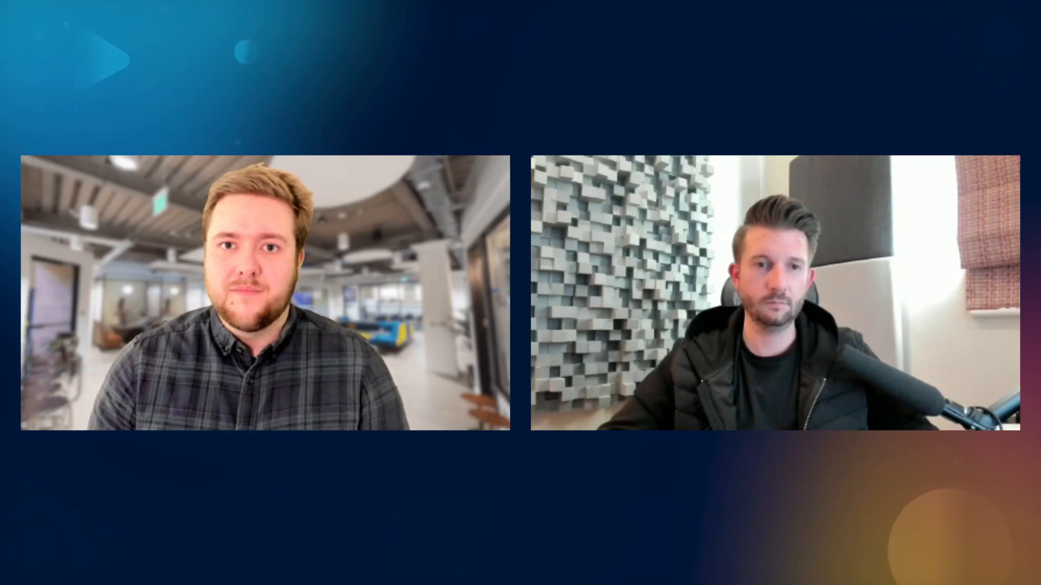